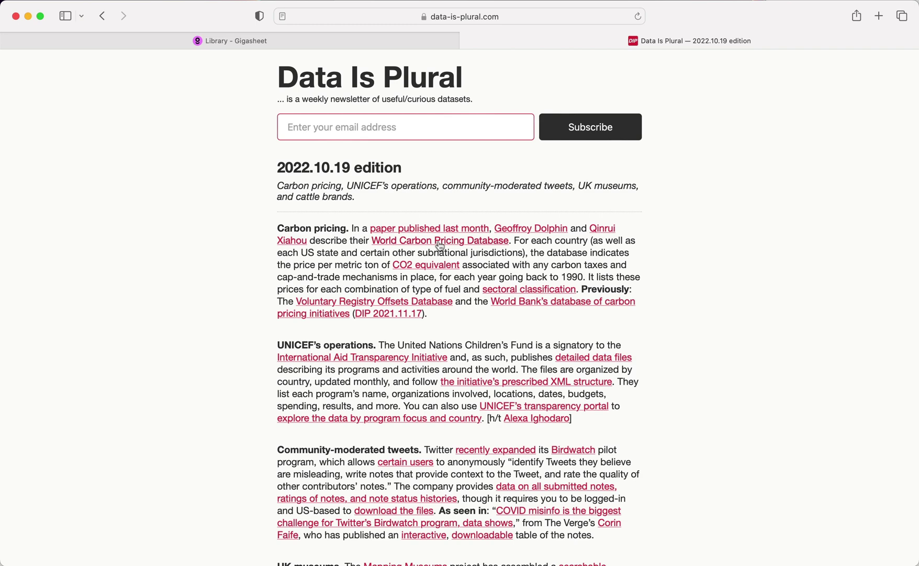
# Browse the World Carbon Pricing Database repo to _dataset/data/CO2/national and scan its wcpd_co2 CSV files.
pyautogui.click(453, 244)
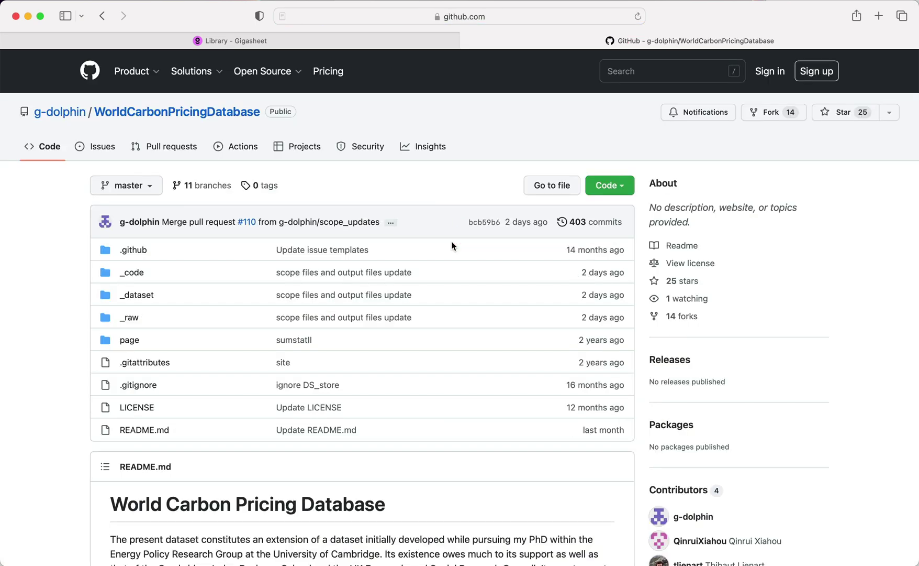
pyautogui.click(140, 295)
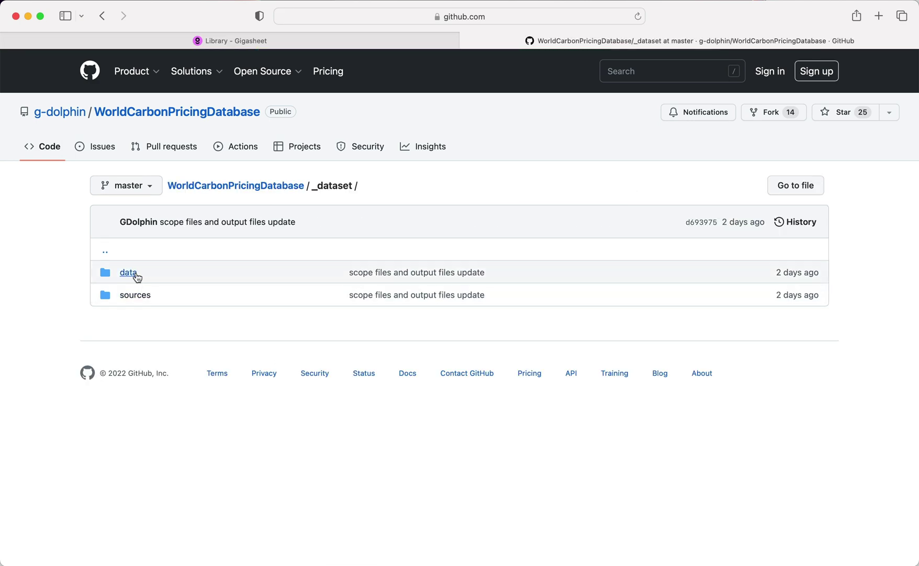
pyautogui.click(132, 274)
pyautogui.click(128, 276)
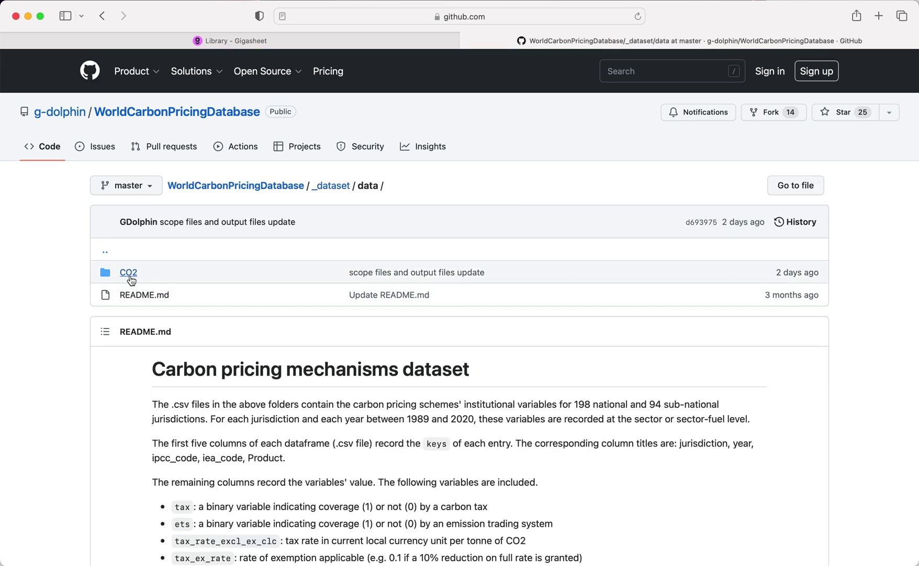
pyautogui.click(126, 274)
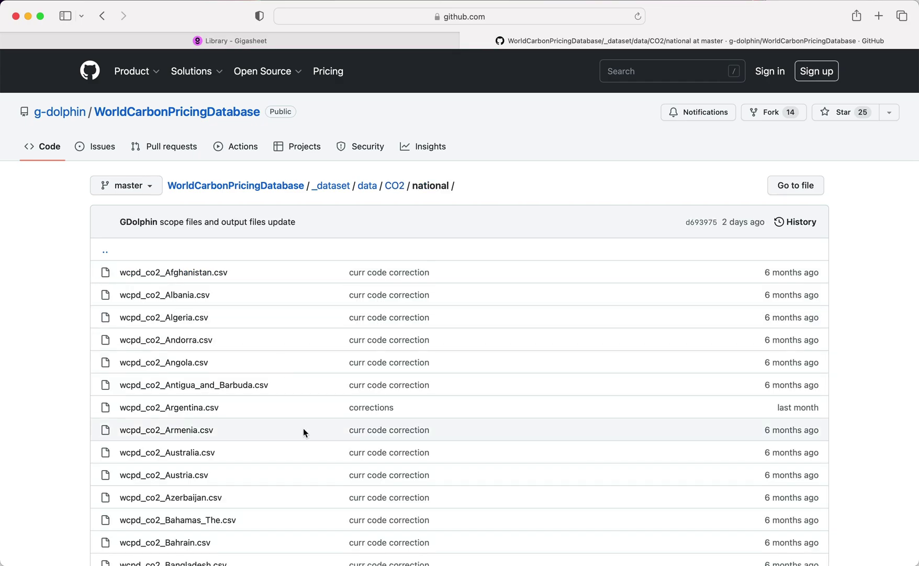
pyautogui.scroll(-10, 303, 428)
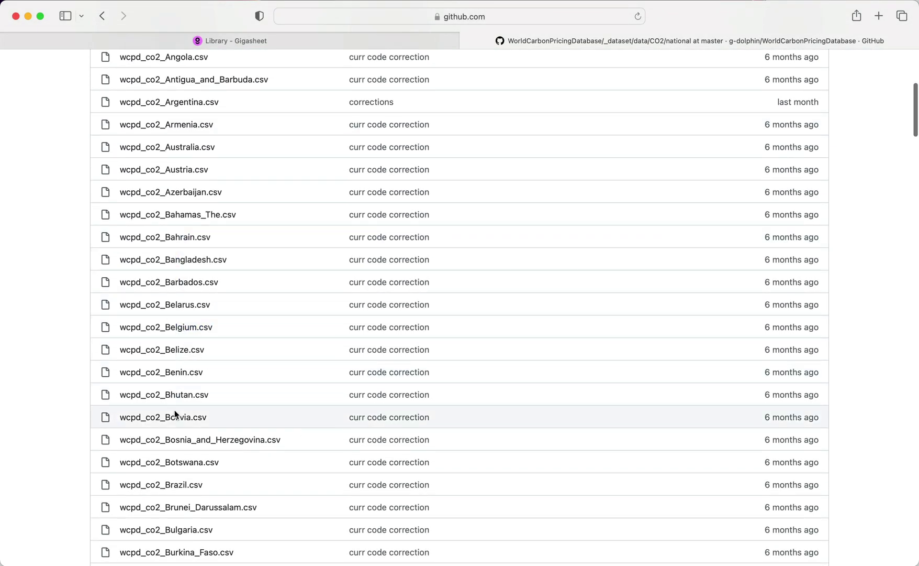
pyautogui.scroll(-15, 174, 414)
pyautogui.scroll(-18, 175, 413)
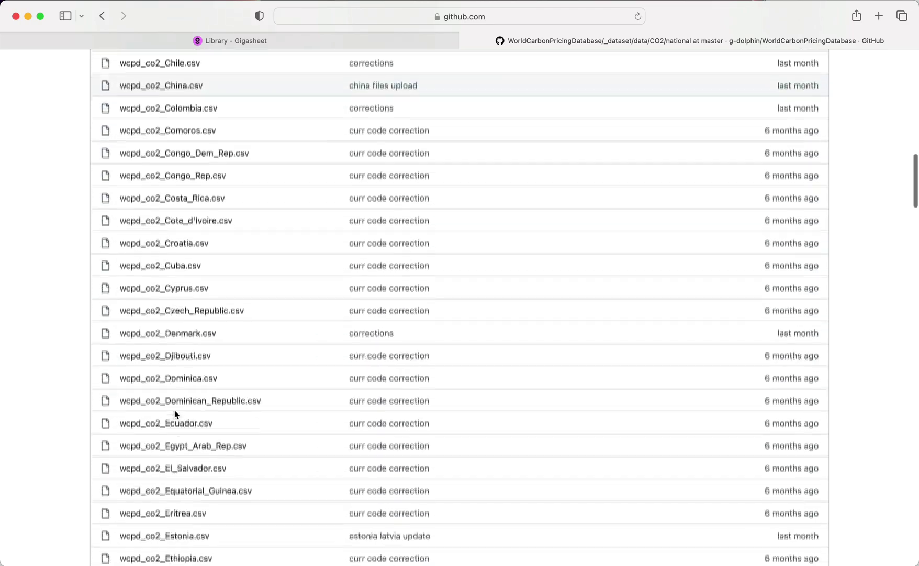
pyautogui.scroll(20, 176, 414)
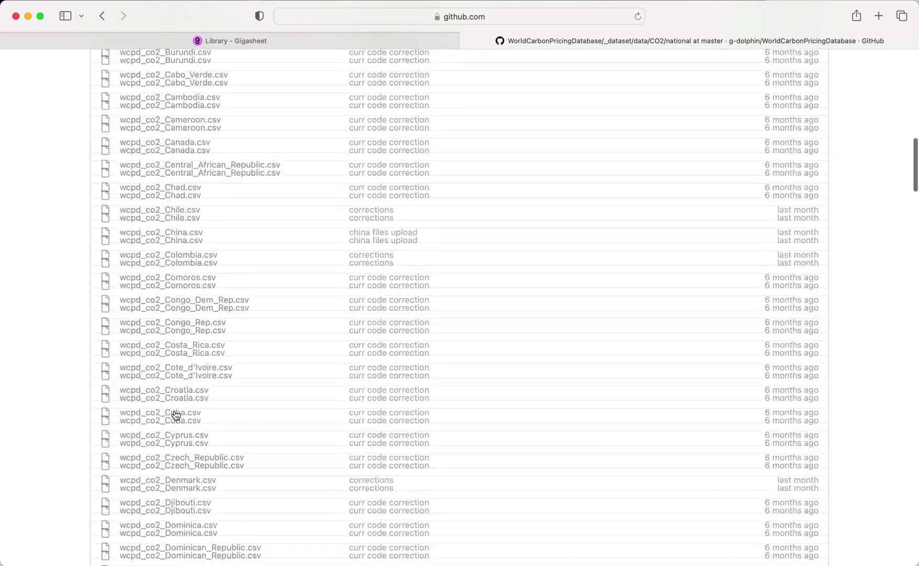
pyautogui.scroll(3, 175, 415)
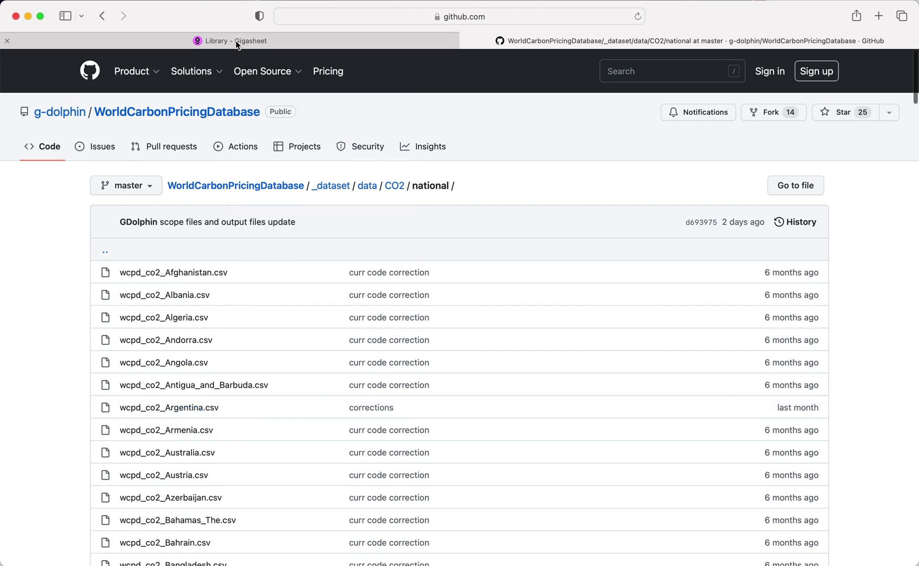
# Upload Archive-a-k.zip, Archive-l-t.zip and Archive-u-z.zip together into the Gigasheet Library.
pyautogui.click(235, 40)
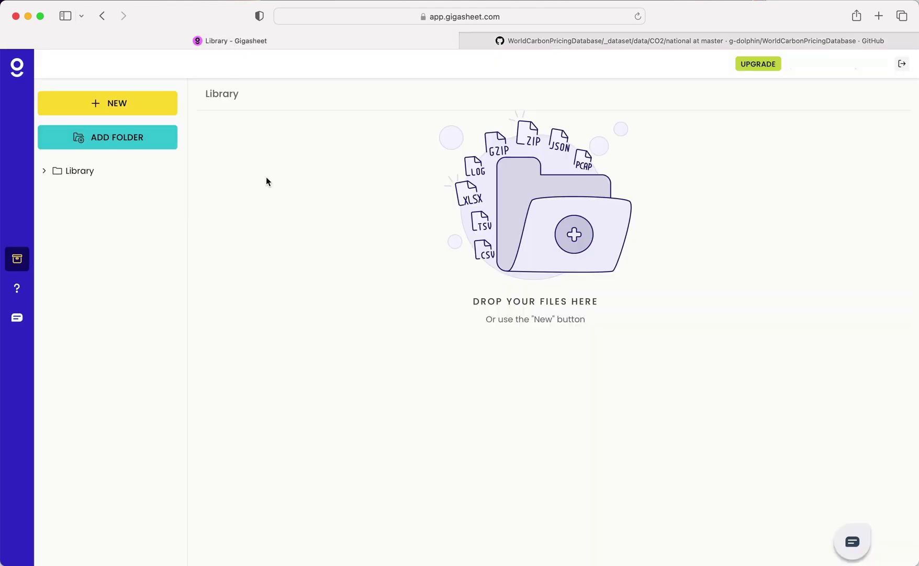
pyautogui.click(147, 110)
pyautogui.click(216, 105)
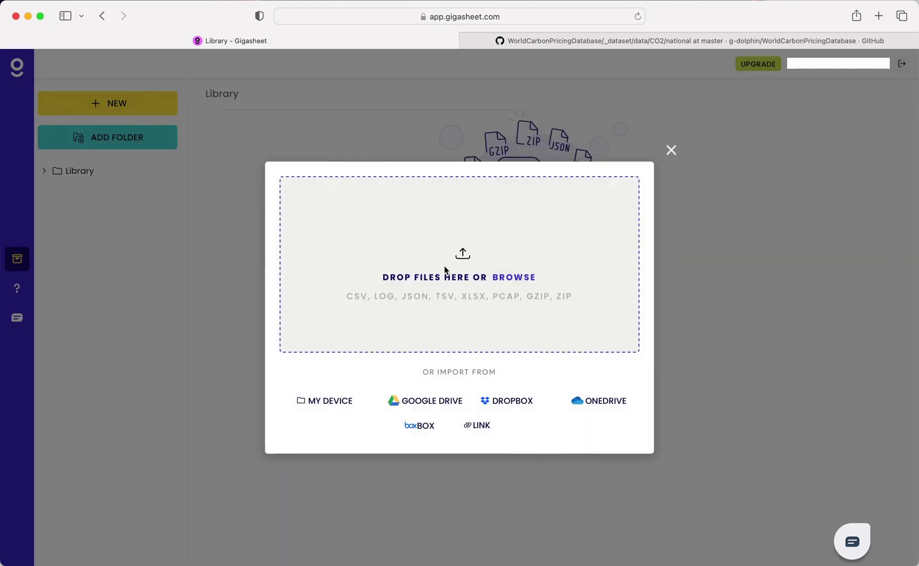
pyautogui.click(506, 278)
pyautogui.scroll(-5, 555, 339)
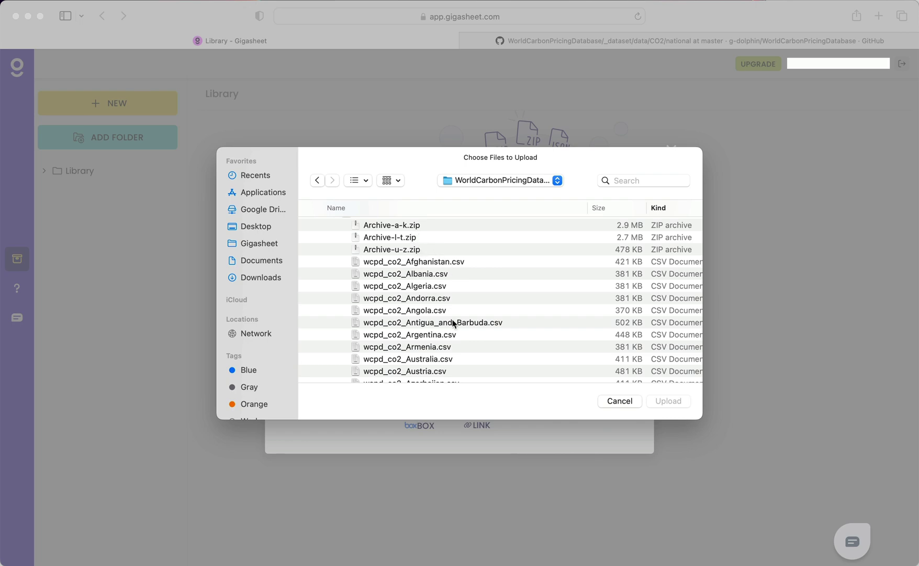
pyautogui.scroll(-10, 453, 320)
pyautogui.scroll(-5, 454, 323)
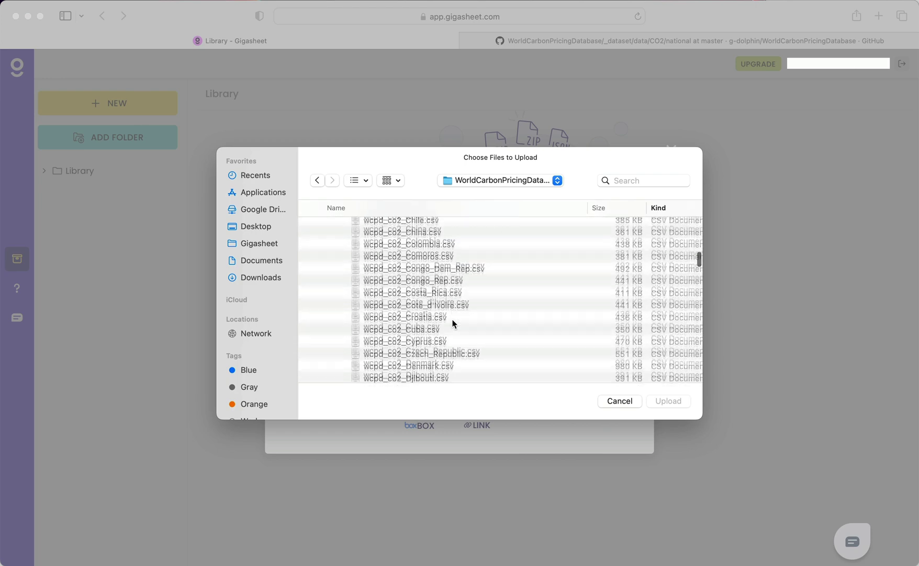
pyautogui.scroll(10, 454, 323)
pyautogui.scroll(10, 452, 323)
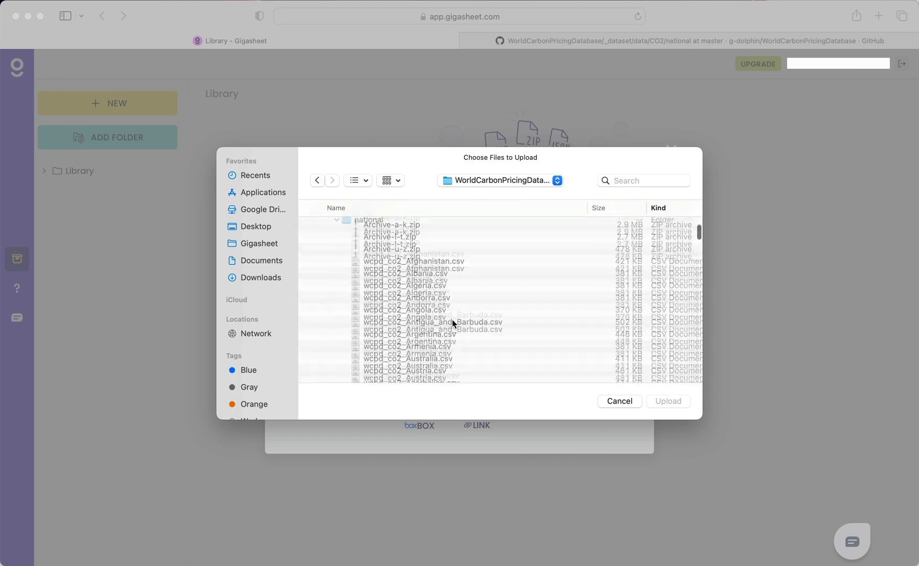
pyautogui.click(410, 339)
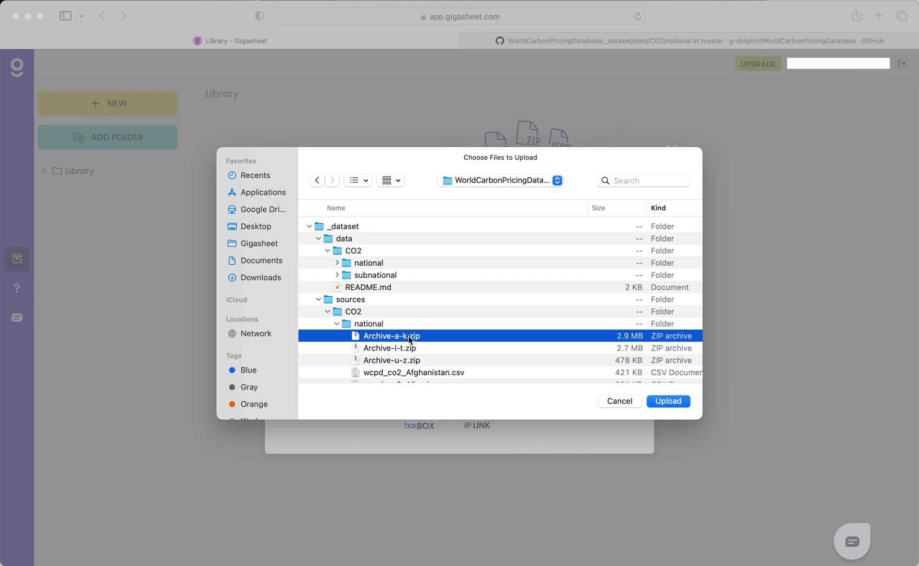
pyautogui.keyDown('shift'); pyautogui.click(411, 360); pyautogui.keyUp('shift')
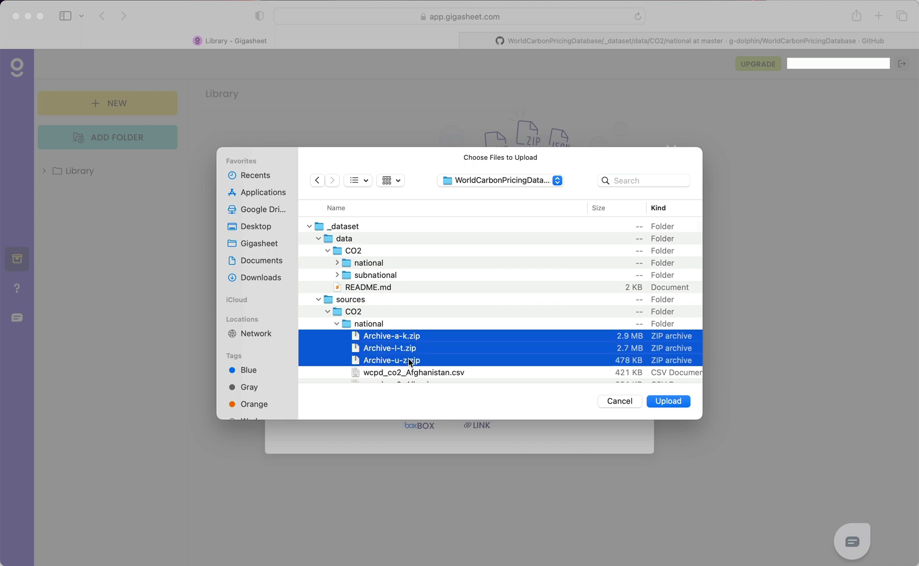
pyautogui.click(668, 400)
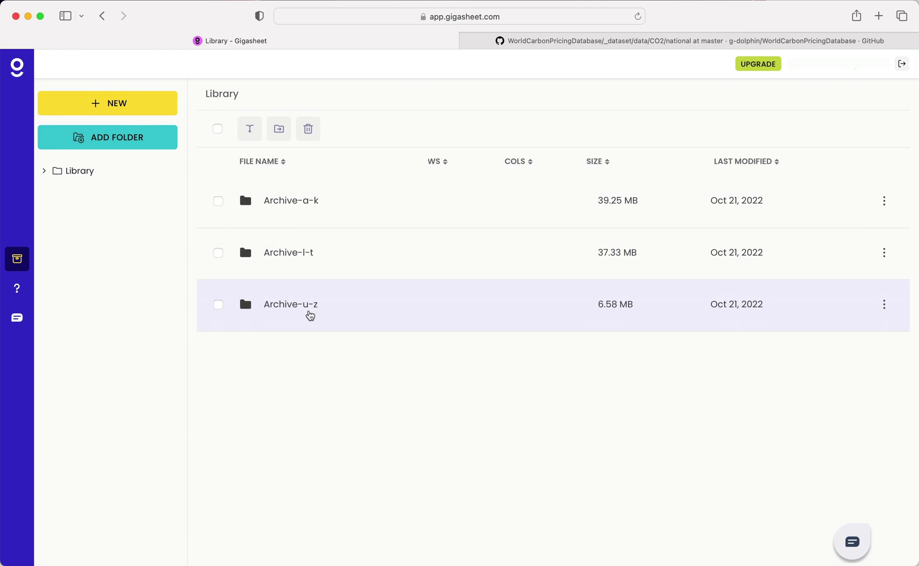
# Open the Archive-a-k folder and find wcpd_co2_Costa_Rica.csv in its file list.
pyautogui.click(311, 314)
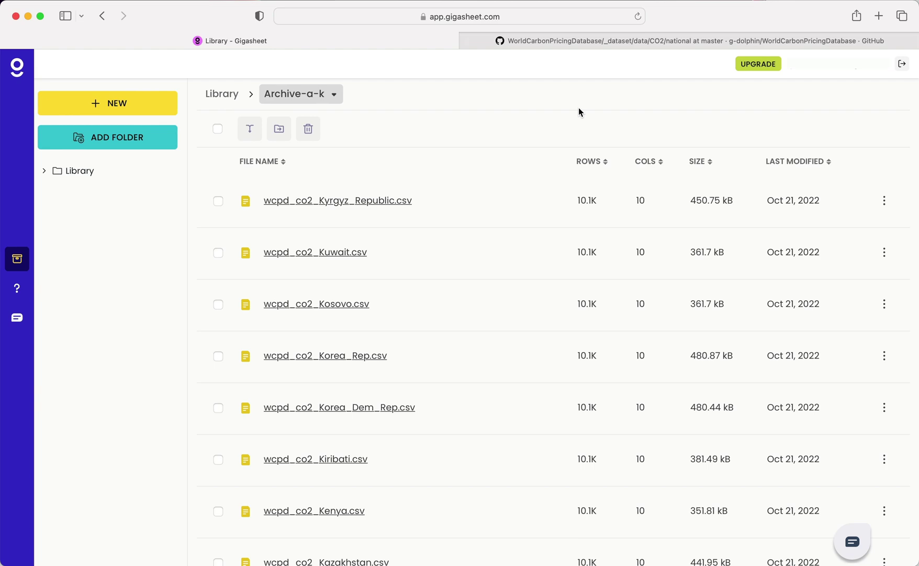
pyautogui.scroll(-15, 498, 353)
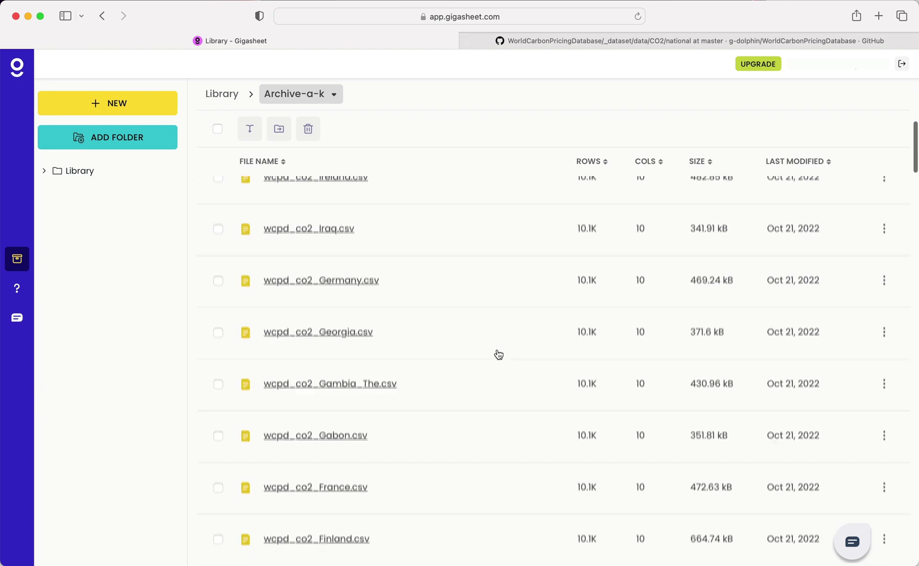
pyautogui.scroll(-10, 499, 354)
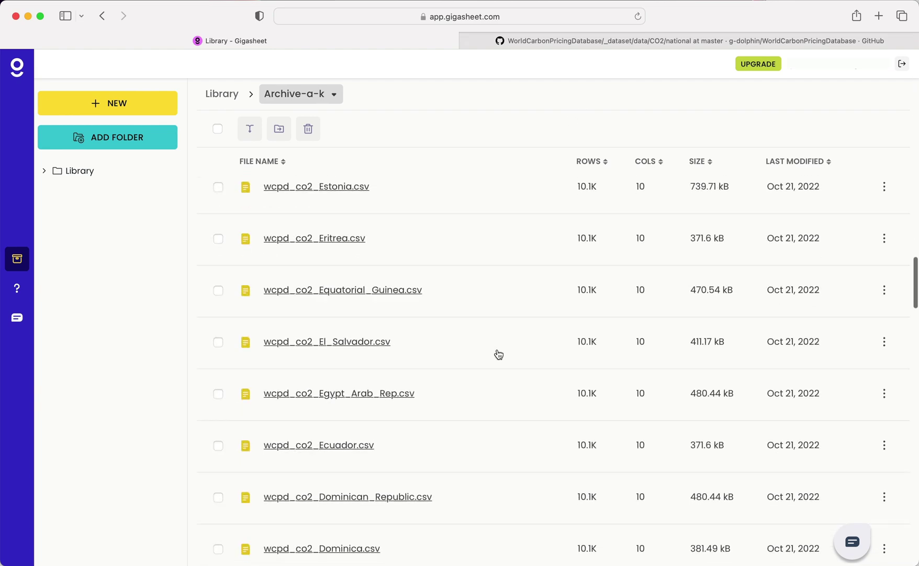
pyautogui.scroll(-9, 498, 354)
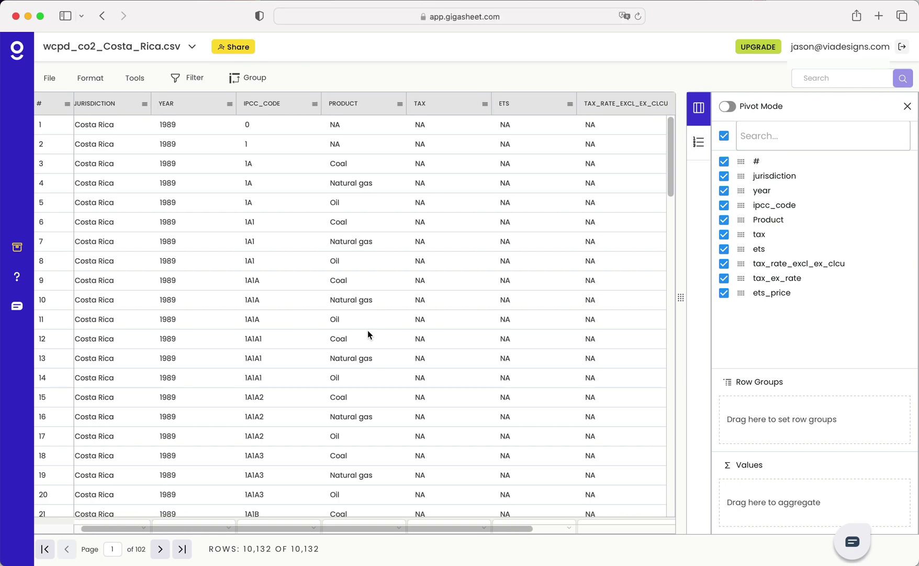
# Scroll across the Costa Rica grid, then return to the Archive-a-k file list at its top.
pyautogui.hscroll(5, 368, 329)
pyautogui.hscroll(-5, 367, 331)
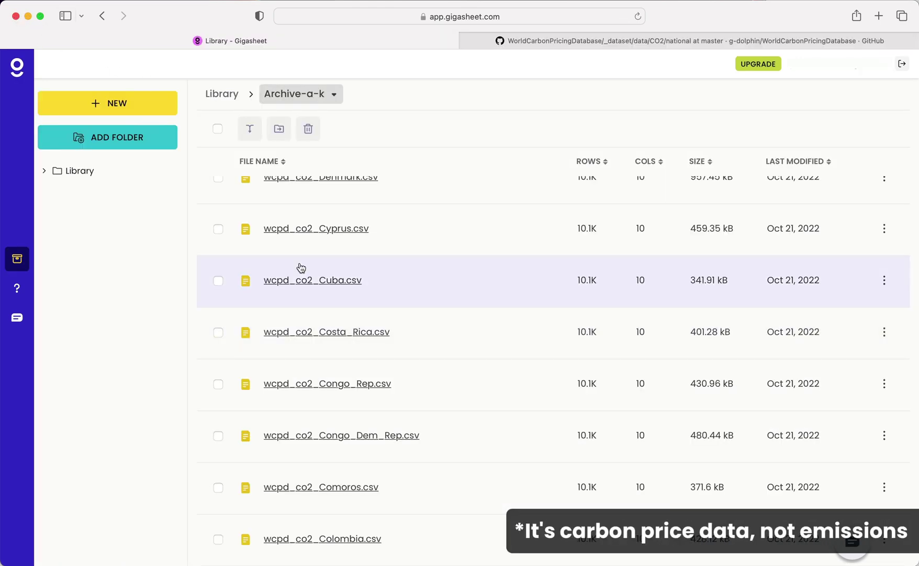
pyautogui.scroll(20, 298, 267)
pyautogui.scroll(15, 327, 238)
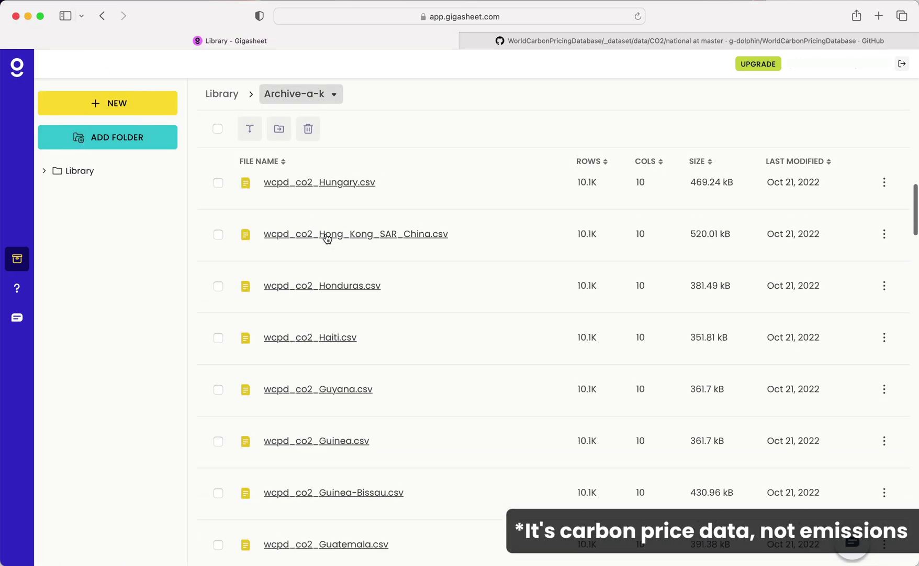
pyautogui.scroll(5, 327, 238)
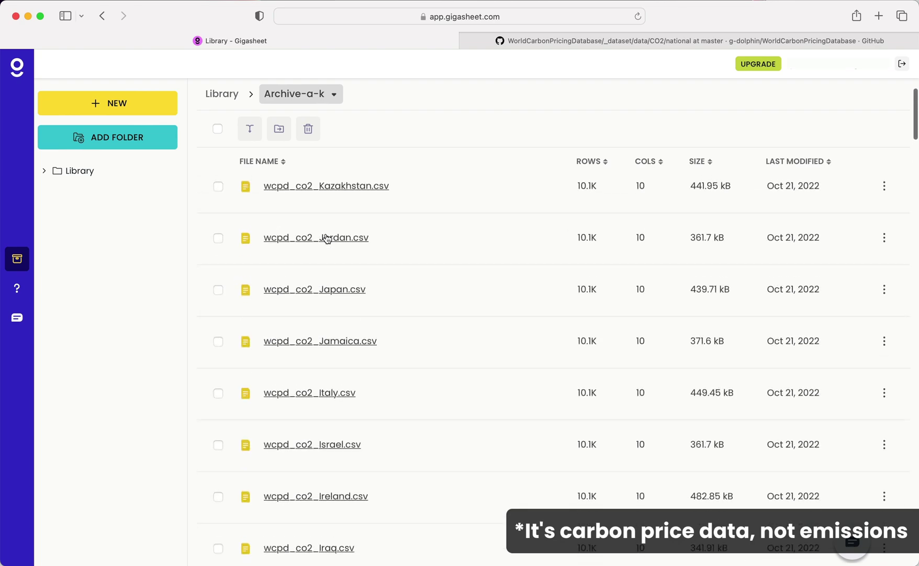
pyautogui.scroll(6, 327, 238)
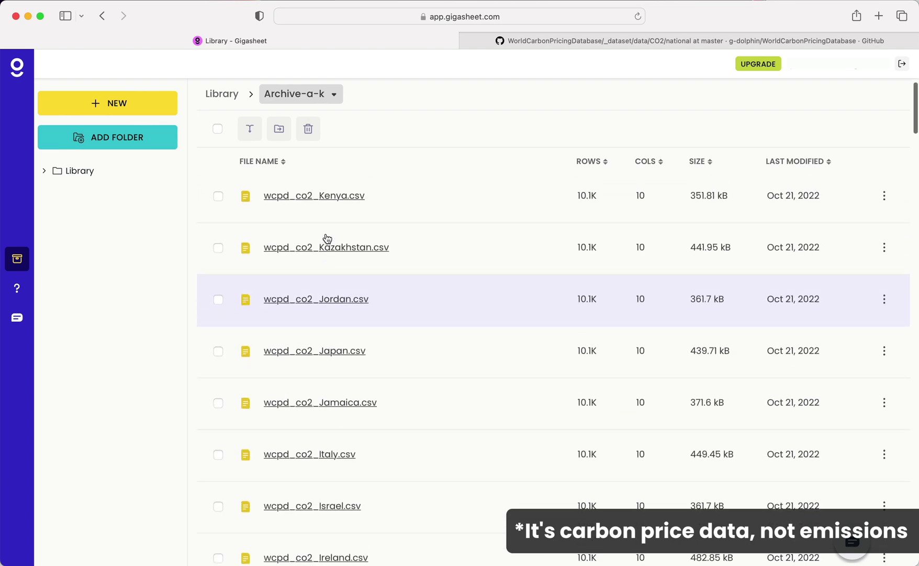
pyautogui.scroll(1, 327, 238)
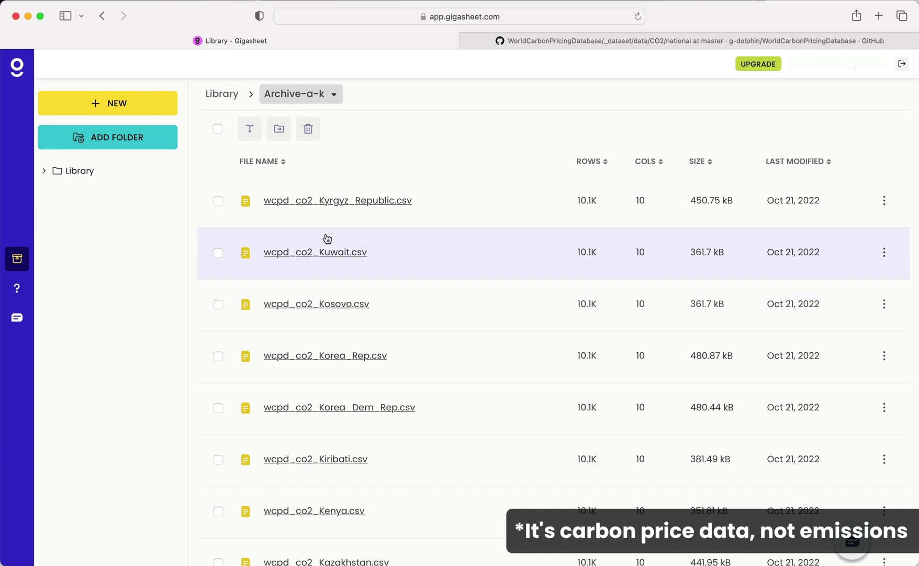
# Select all 95 files in Archive-a-k and combine them into a file named a-k.
pyautogui.click(217, 130)
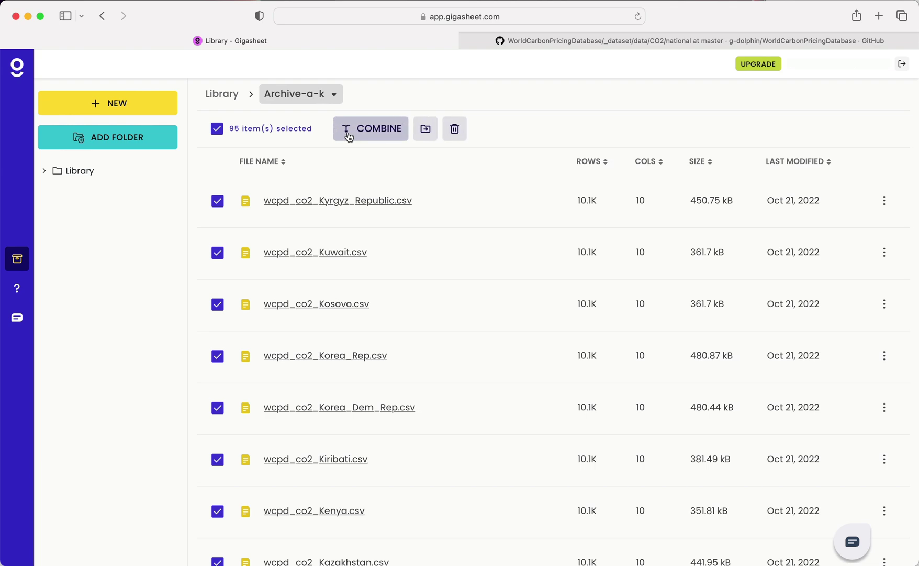
pyautogui.click(349, 136)
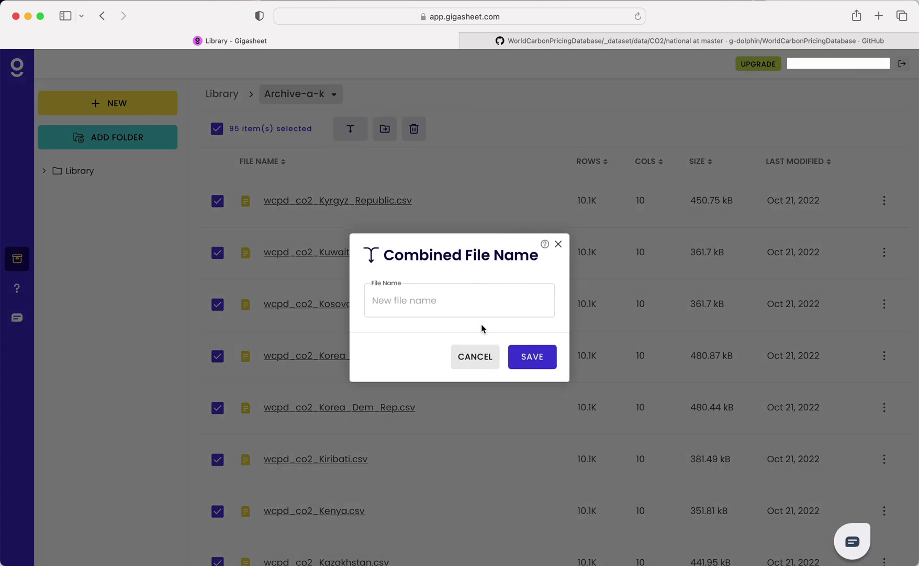
pyautogui.write('a-k')
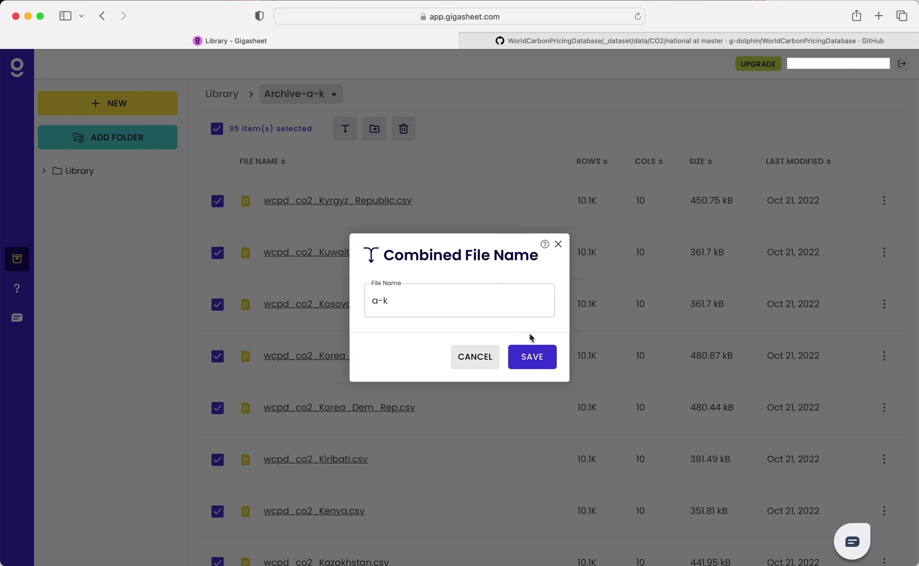
pyautogui.click(541, 365)
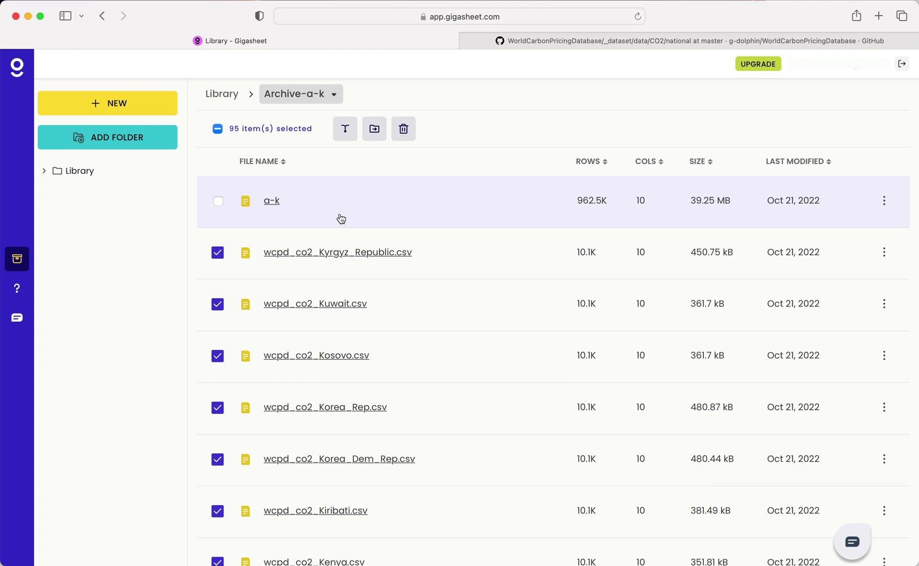
# Combine all 90 files in Archive-l-t into a file named l-t.
pyautogui.click(237, 102)
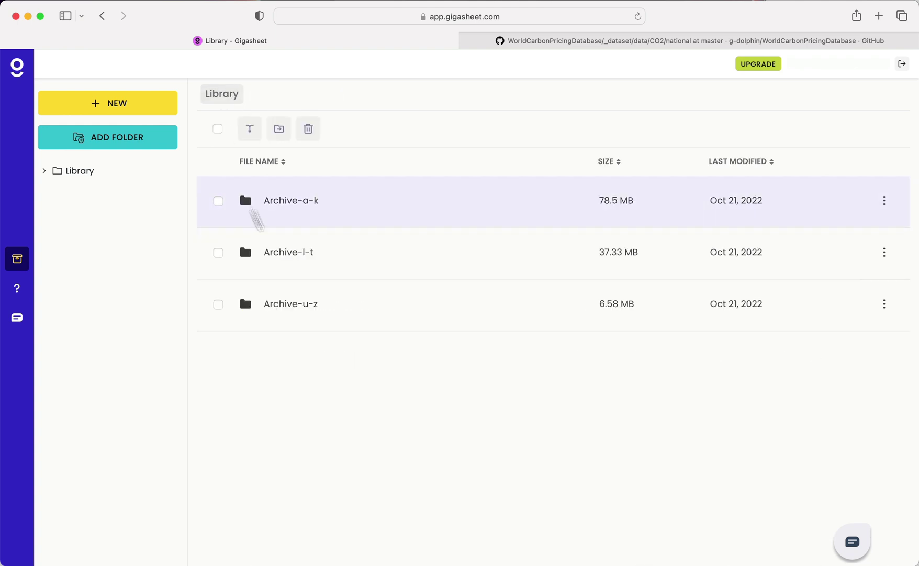
pyautogui.click(293, 253)
pyautogui.click(218, 129)
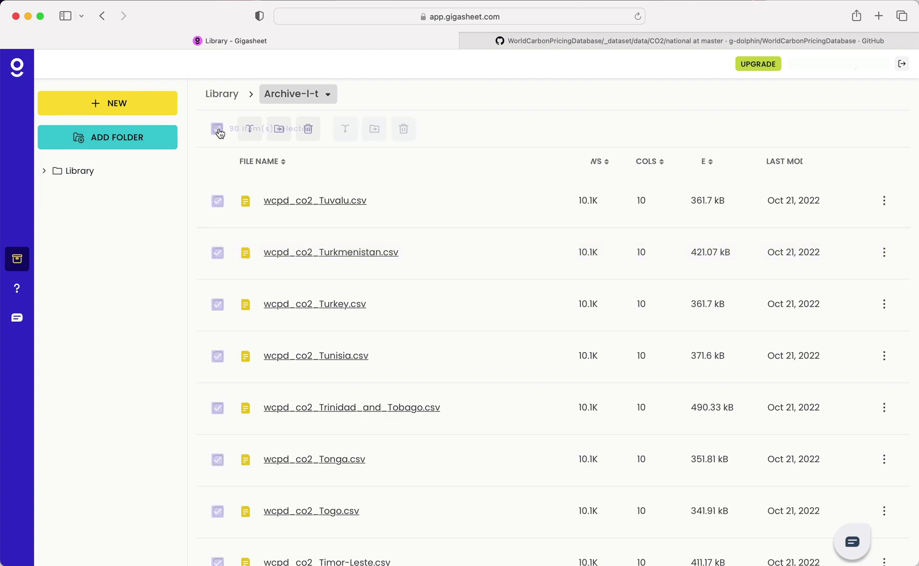
pyautogui.click(345, 128)
pyautogui.write('l-t')
pyautogui.click(543, 362)
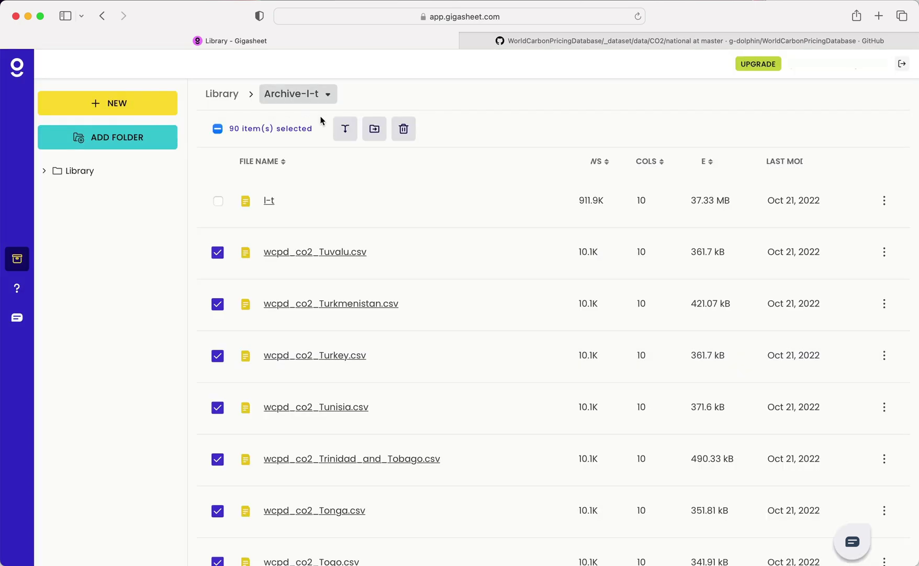
# Combine all 16 files in Archive-u-z into a file named u-z.
pyautogui.click(222, 93)
pyautogui.click(283, 304)
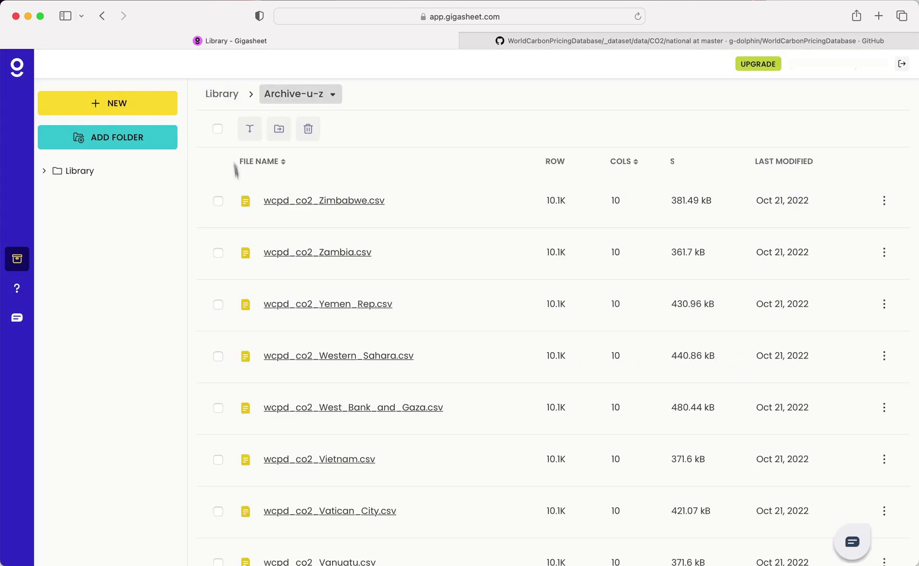
pyautogui.click(218, 129)
pyautogui.click(347, 131)
pyautogui.write('u-z')
pyautogui.click(540, 361)
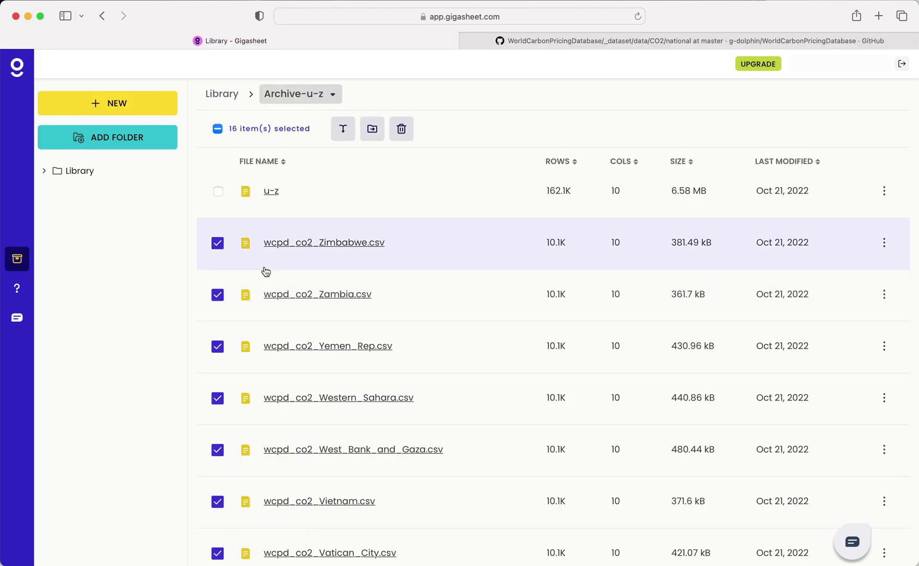
# Move the combined u-z file from Archive-u-z into the top-level Library.
pyautogui.click(217, 132)
pyautogui.click(218, 132)
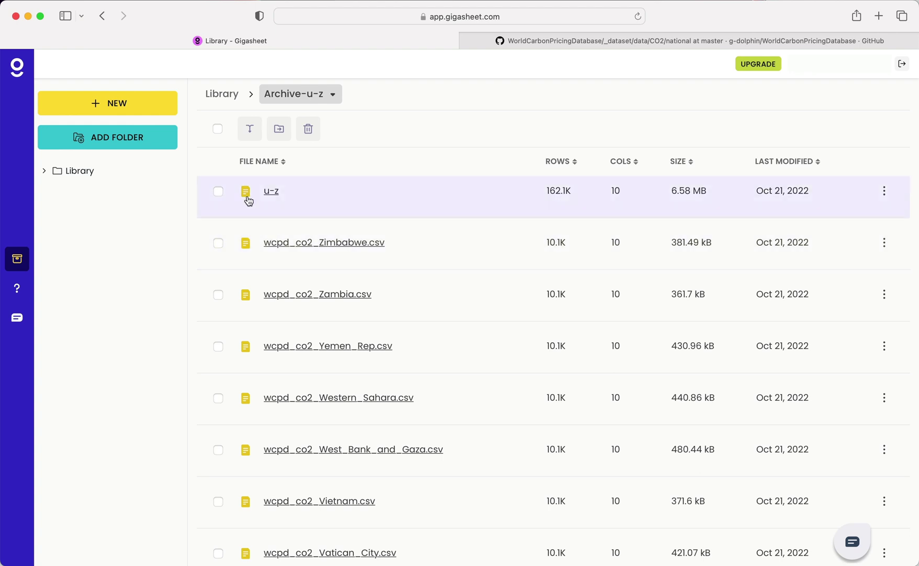
pyautogui.click(217, 191)
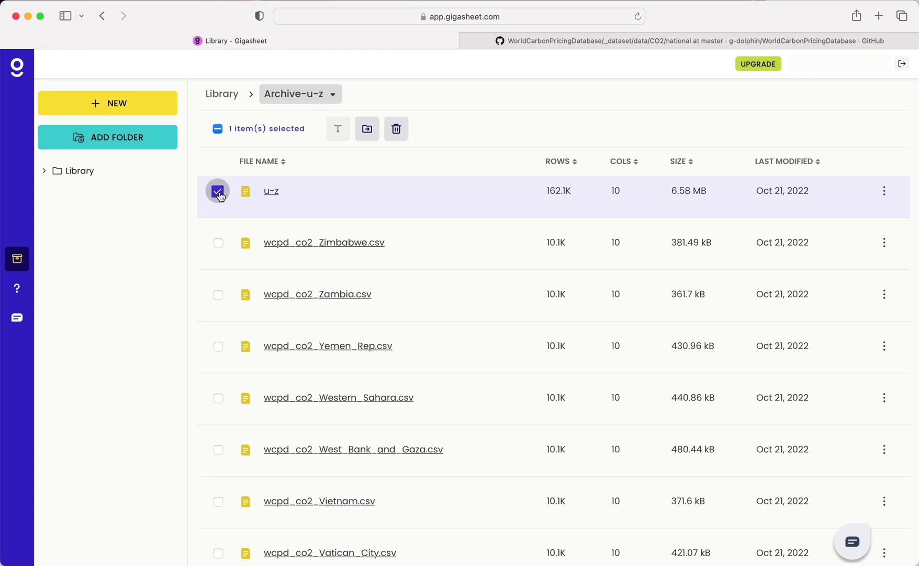
pyautogui.click(371, 140)
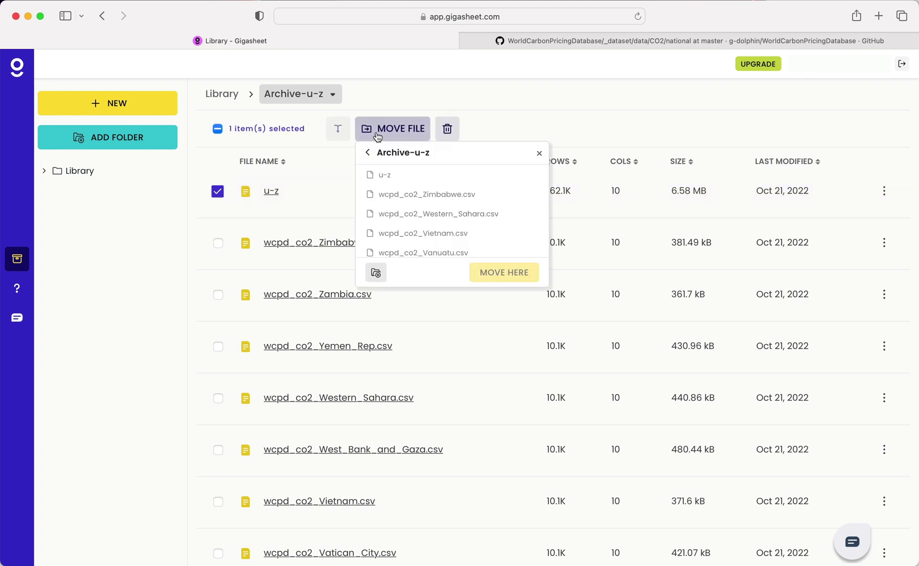
pyautogui.click(367, 153)
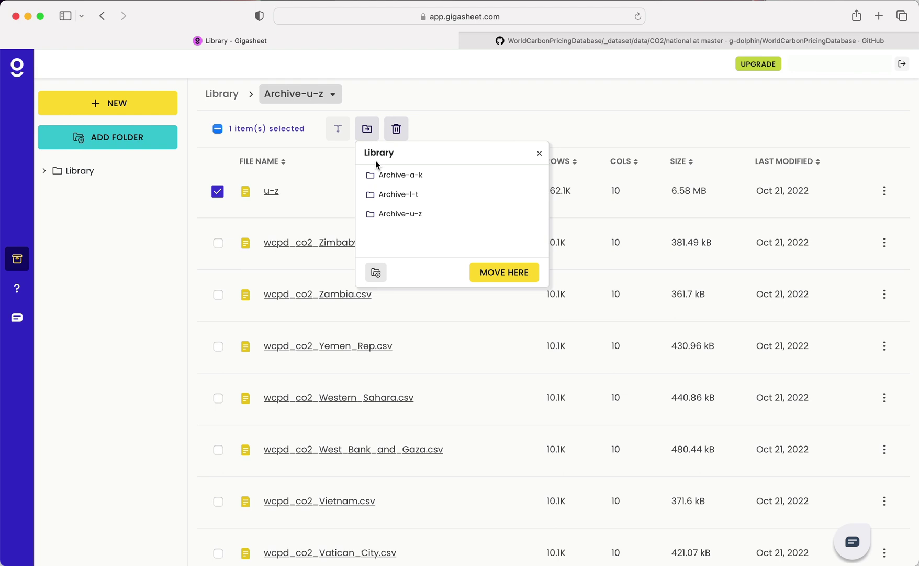
pyautogui.click(526, 272)
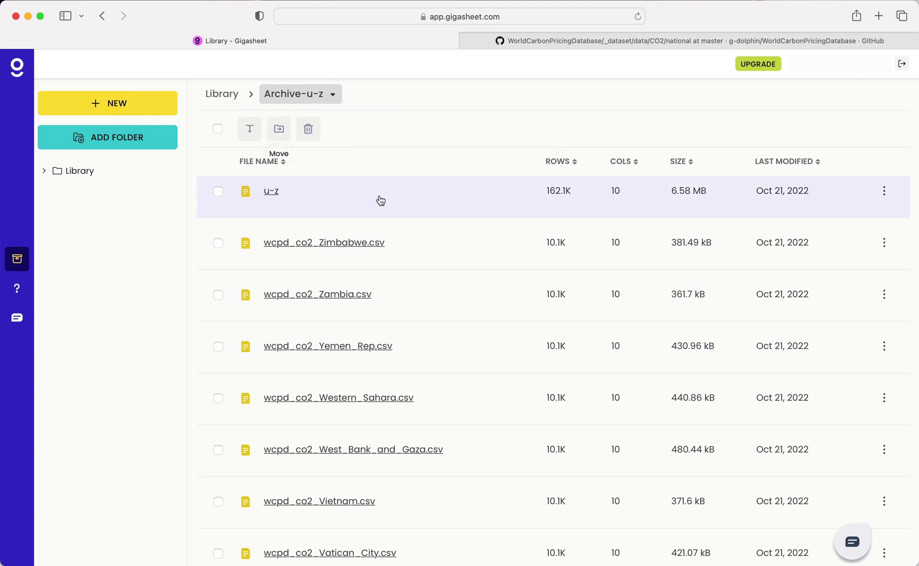
# Move the combined a-k file from Archive-a-k into the top-level Library.
pyautogui.click(230, 98)
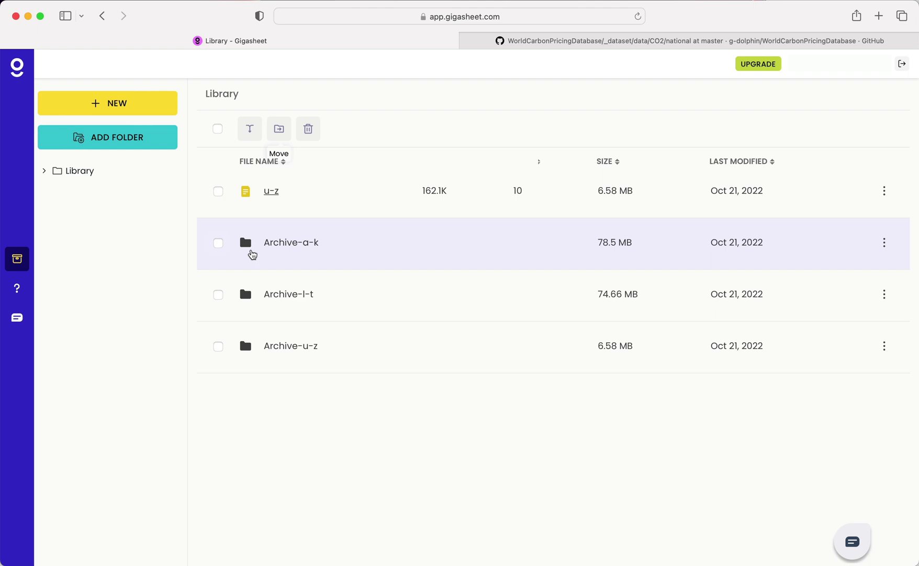
pyautogui.click(253, 255)
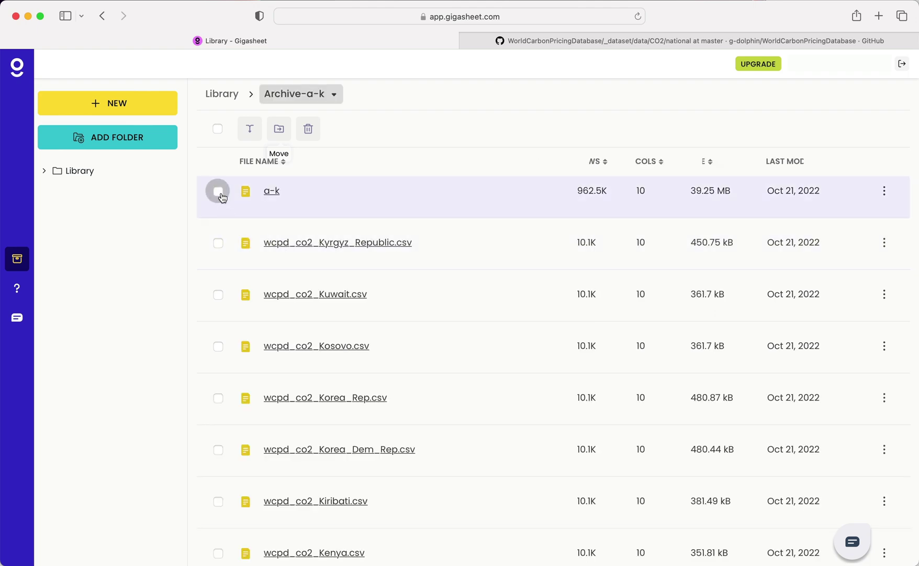
pyautogui.click(218, 191)
pyautogui.click(369, 130)
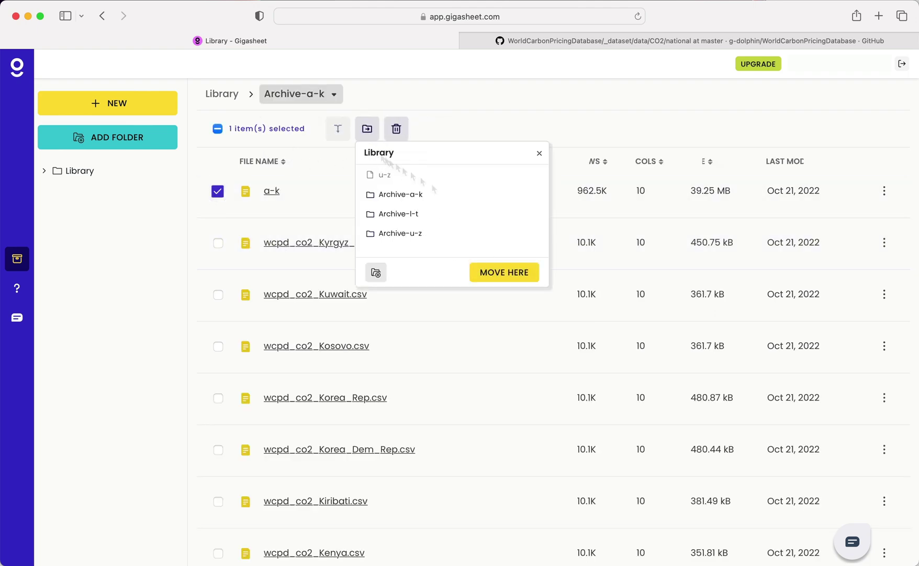
pyautogui.click(504, 272)
# Move the combined l-t file from Archive-l-t into the Library and view the Library.
pyautogui.click(222, 93)
pyautogui.click(268, 345)
pyautogui.click(218, 191)
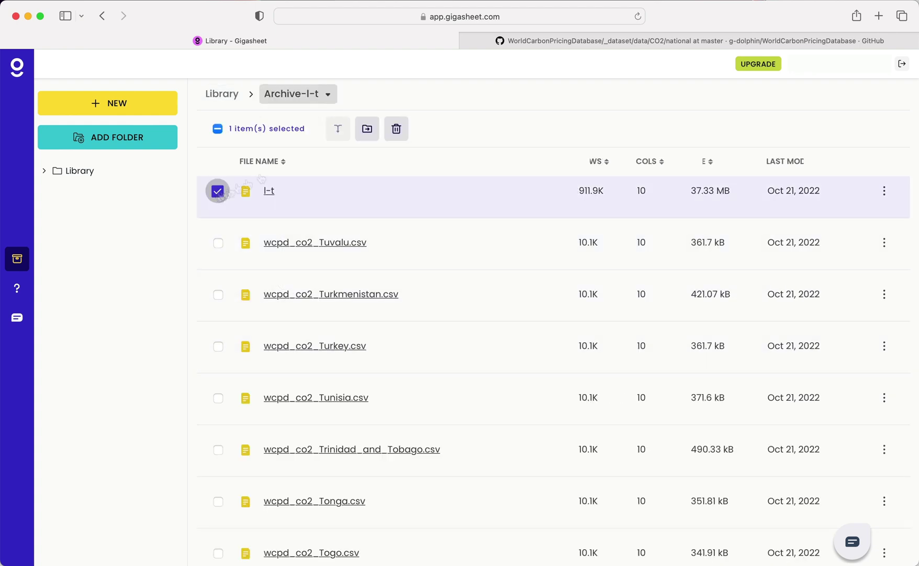
pyautogui.click(367, 128)
pyautogui.click(366, 151)
pyautogui.click(505, 272)
pyautogui.click(222, 93)
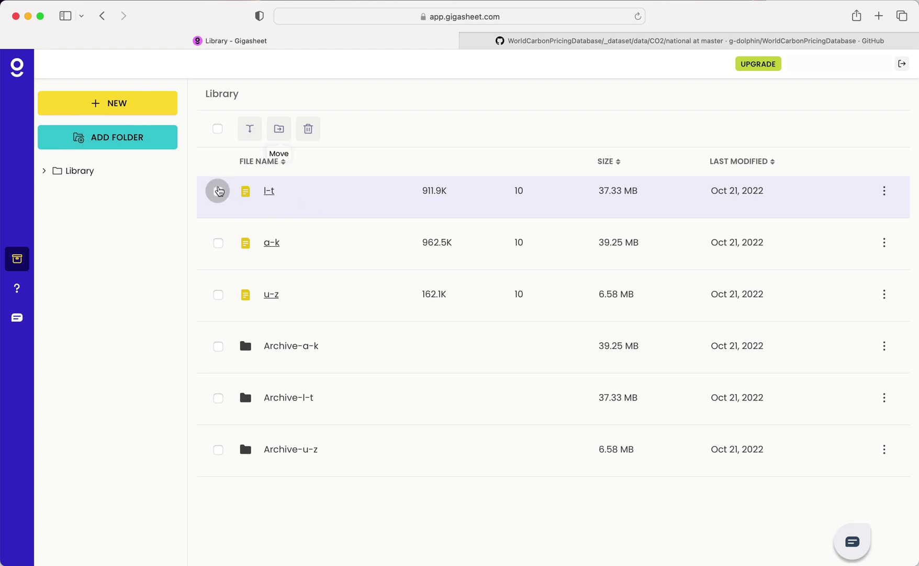
# Combine the l-t, a-k and u-z files into a new file named master-list.
pyautogui.click(217, 191)
pyautogui.click(218, 242)
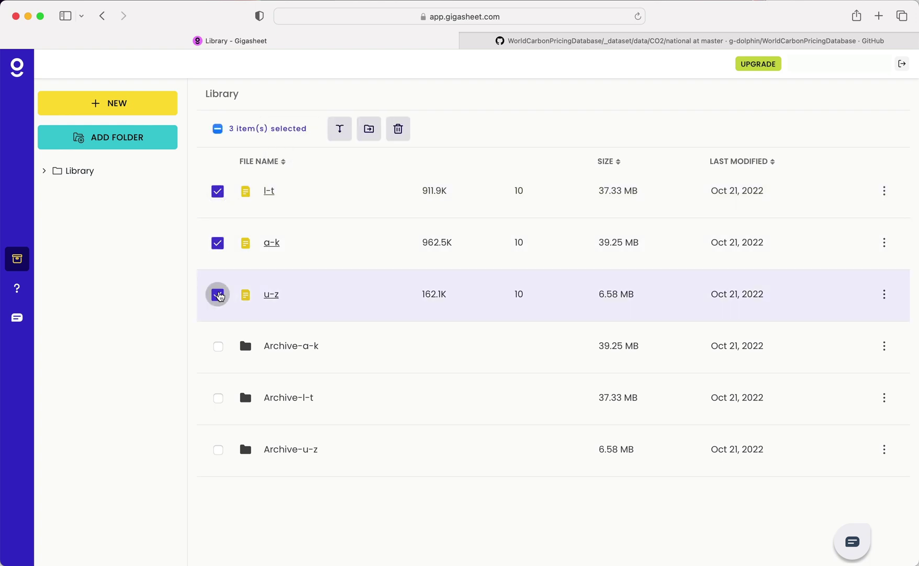
pyautogui.click(341, 132)
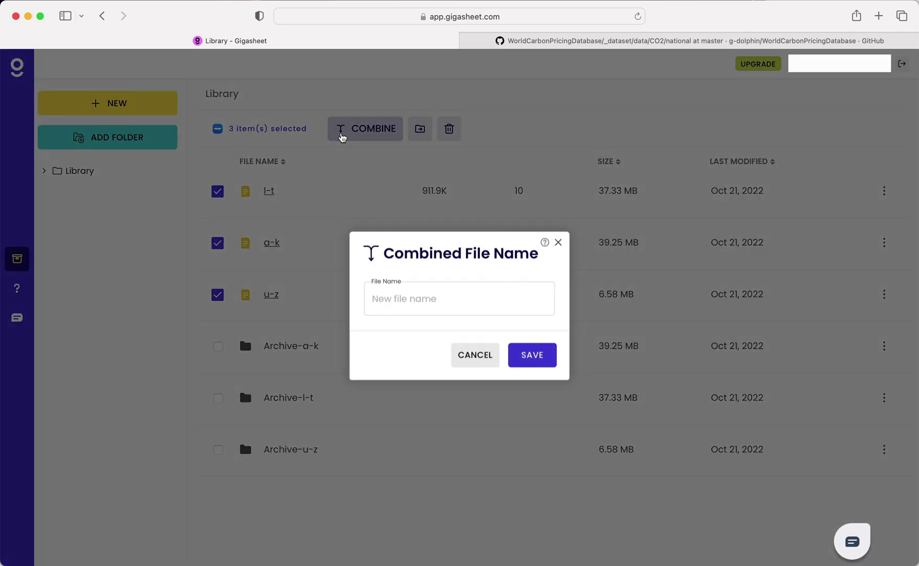
pyautogui.write('master-list')
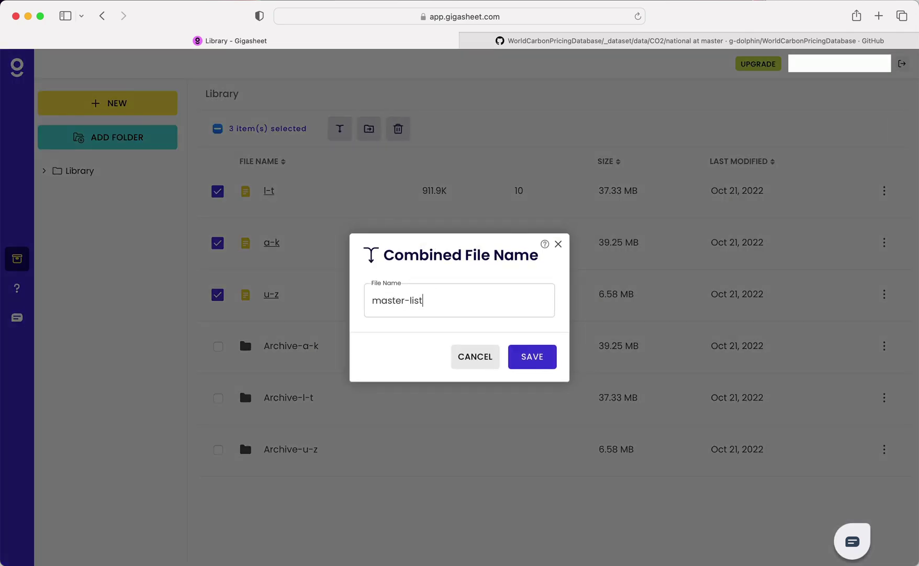
pyautogui.click(530, 359)
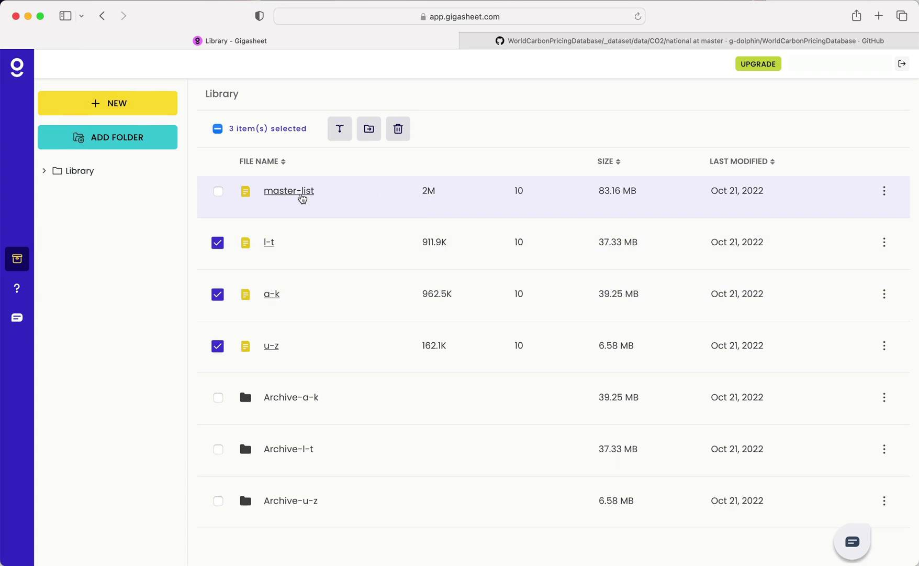
# Open the 2,036,532-row master-list sheet and rename it 'Global CO2 Data'.
pyautogui.click(302, 197)
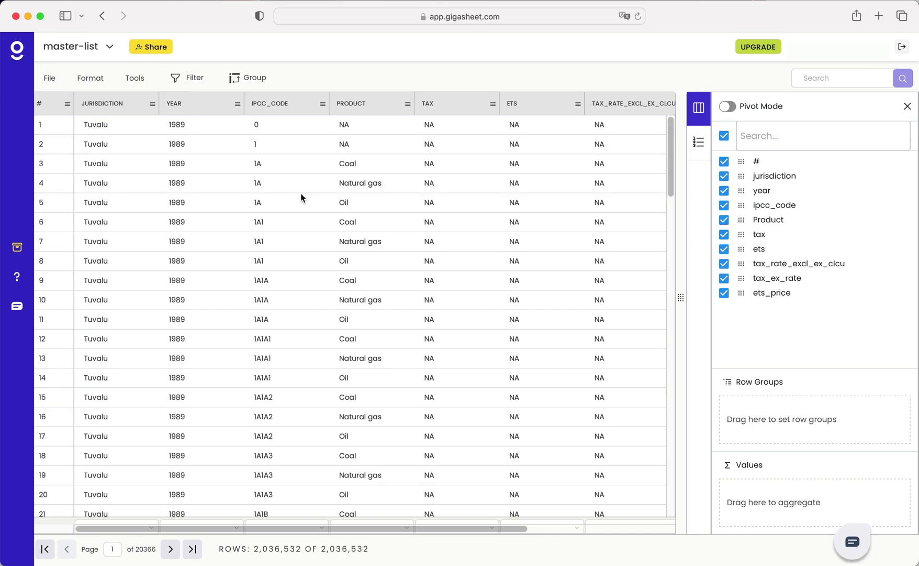
pyautogui.click(84, 48)
pyautogui.tripleClick(85, 98)
pyautogui.write('Global')
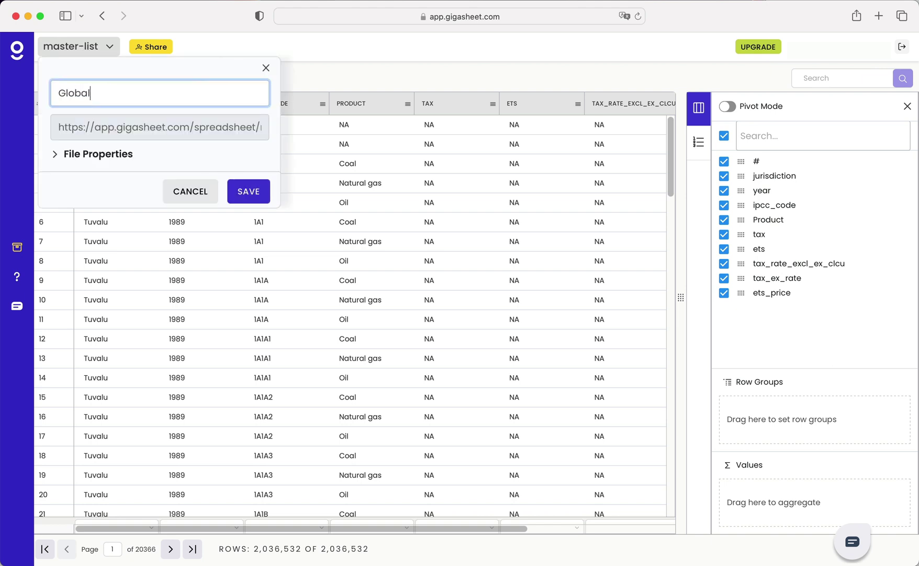
pyautogui.write(' CO2 Data')
pyautogui.click(240, 189)
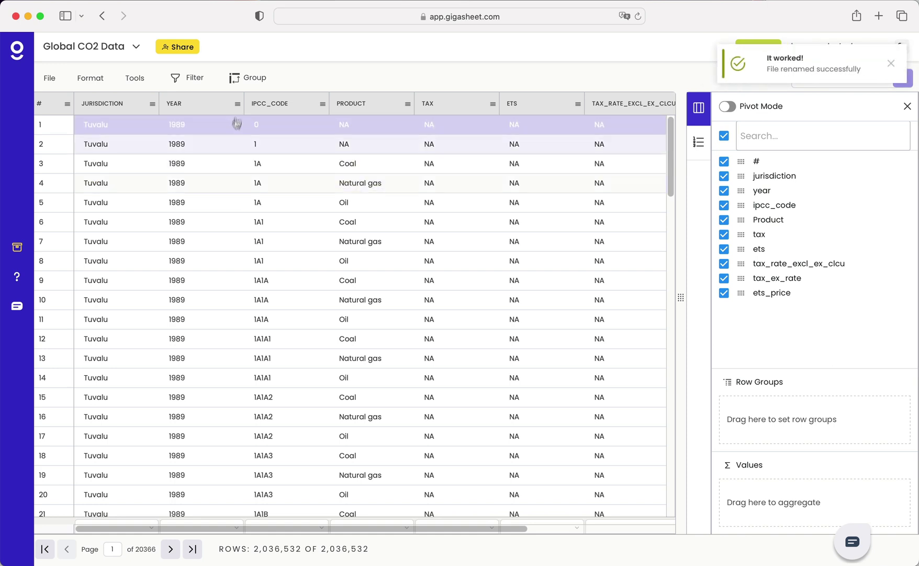
# Group Global CO2 Data by YEAR and expand the 2022 group to show its rows.
pyautogui.click(238, 104)
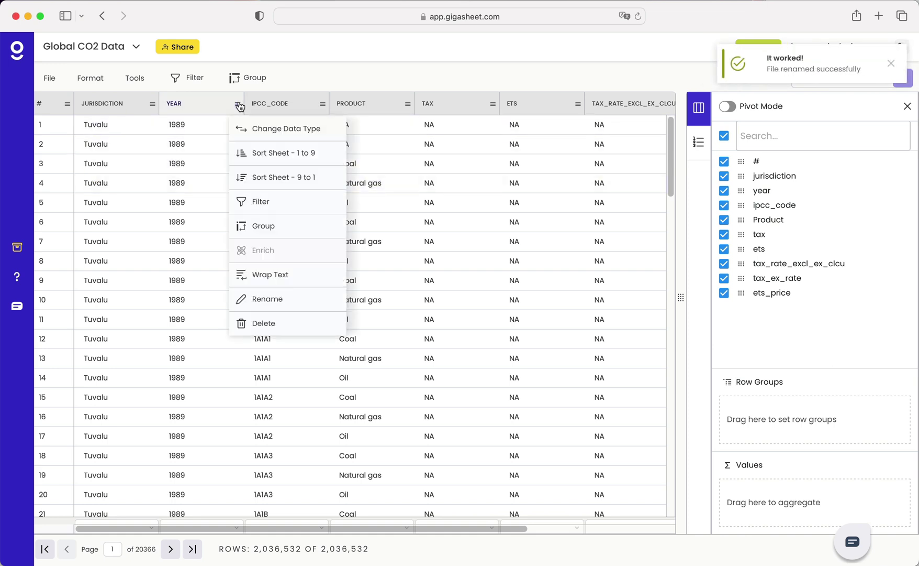
pyautogui.click(264, 228)
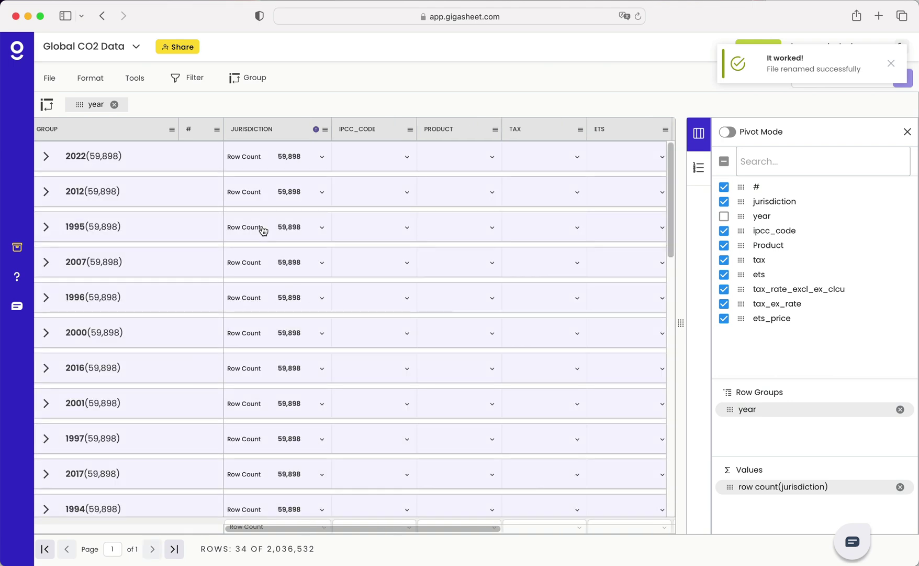
pyautogui.click(185, 168)
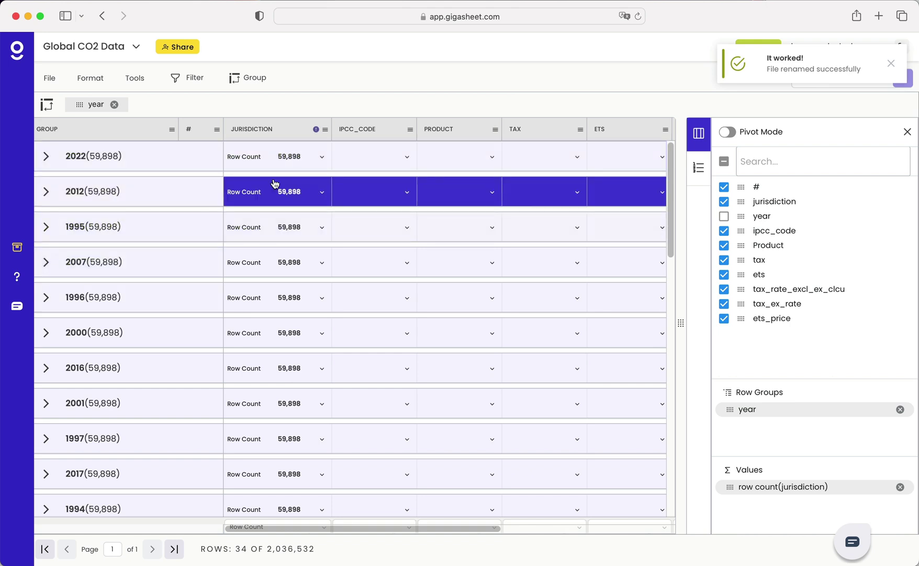
pyautogui.hscroll(2, 275, 183)
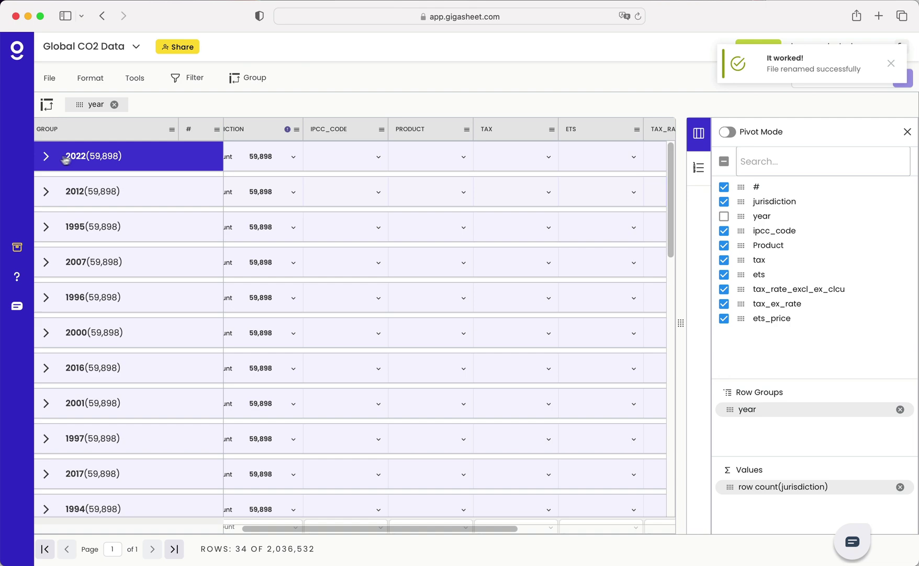
pyautogui.click(46, 158)
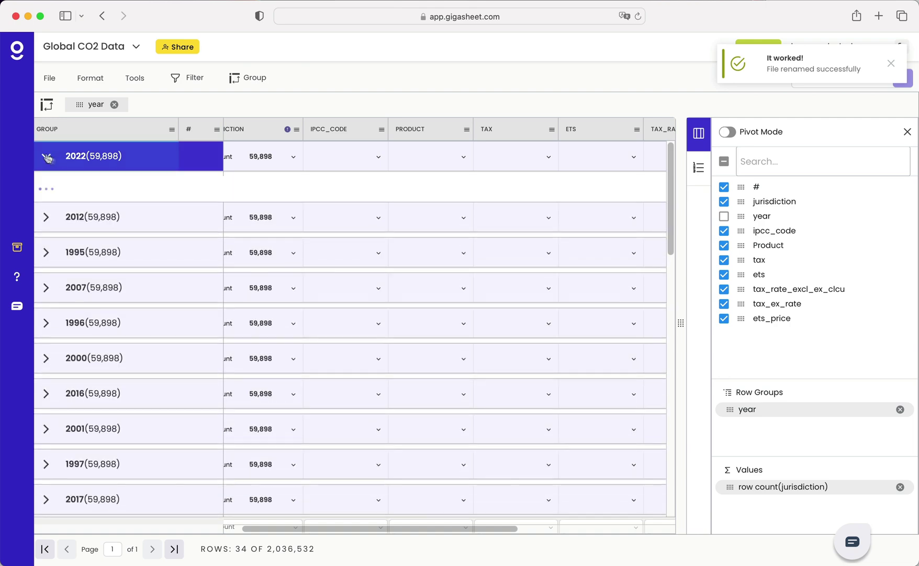
pyautogui.hscroll(-2, 316, 267)
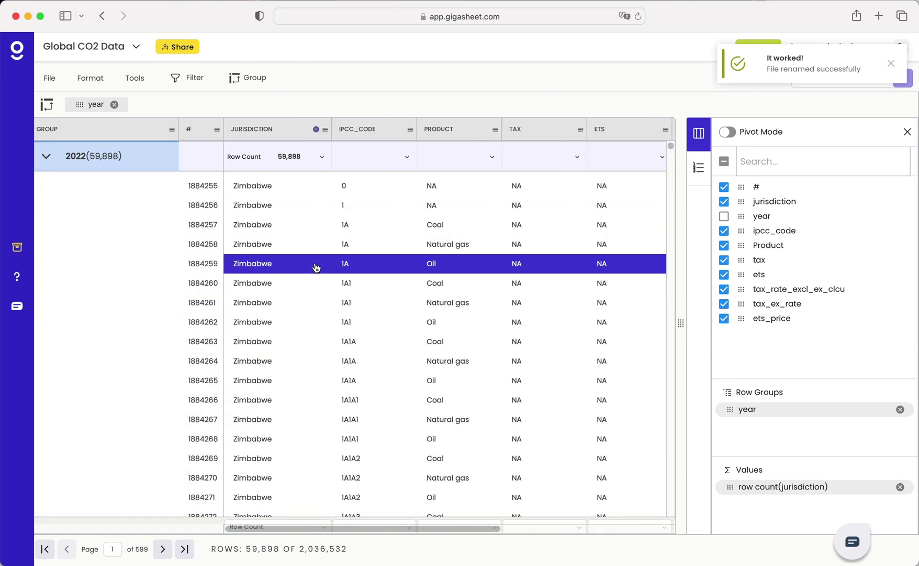
# Add jurisdiction as a grouping level nested under year.
pyautogui.click(325, 130)
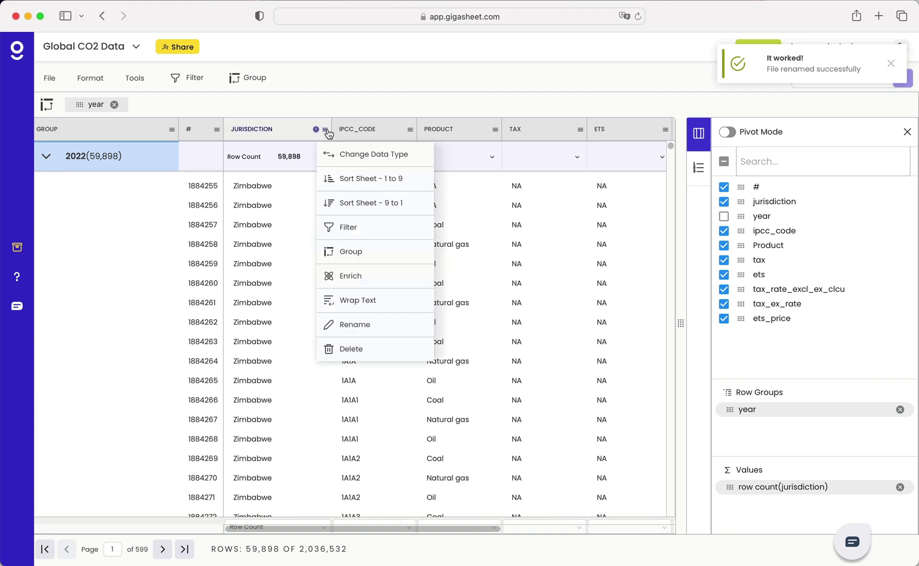
pyautogui.click(345, 250)
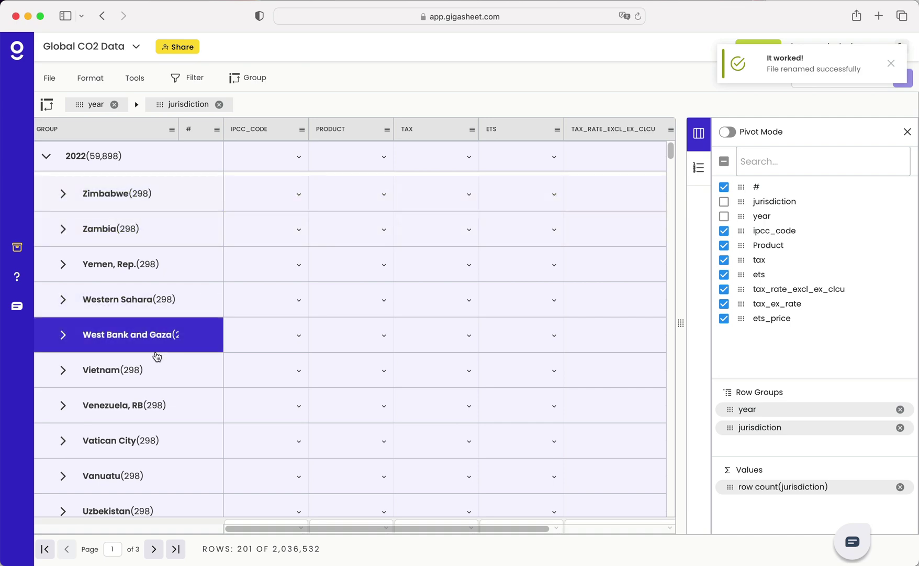
pyautogui.scroll(-5, 157, 357)
pyautogui.scroll(-5, 156, 353)
pyautogui.scroll(10, 156, 354)
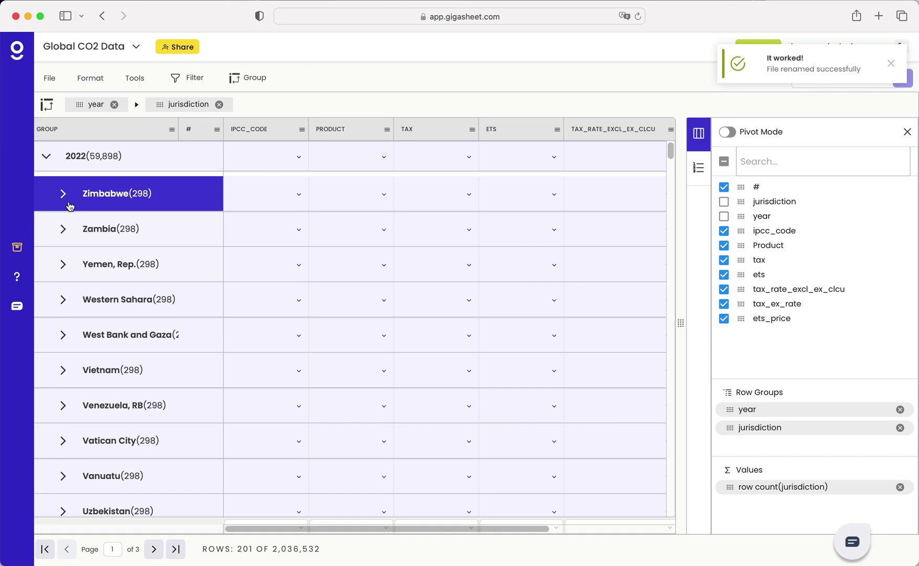
pyautogui.scroll(-7, 69, 206)
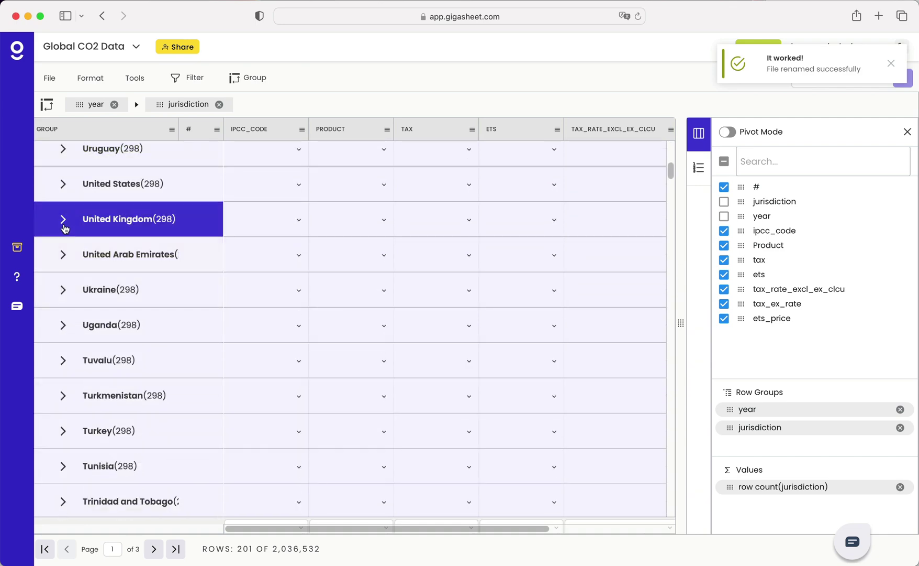
# Expand the United States group to show its 298 rows.
pyautogui.click(63, 185)
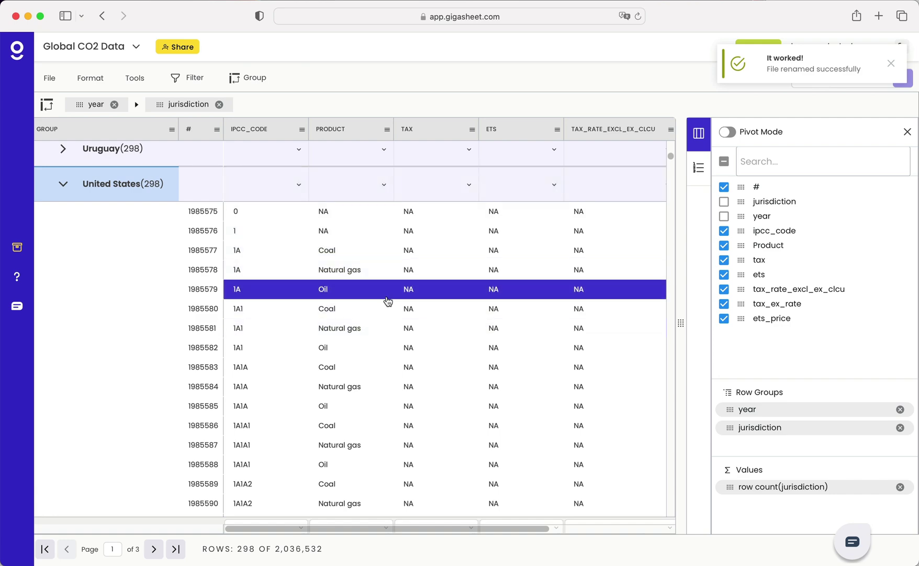
pyautogui.hscroll(5, 388, 375)
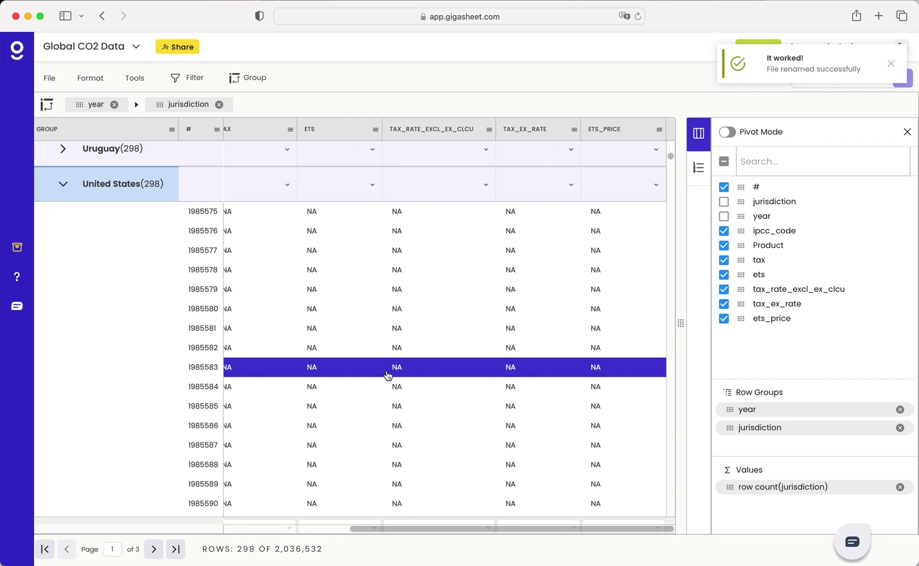
pyautogui.hscroll(-5, 388, 375)
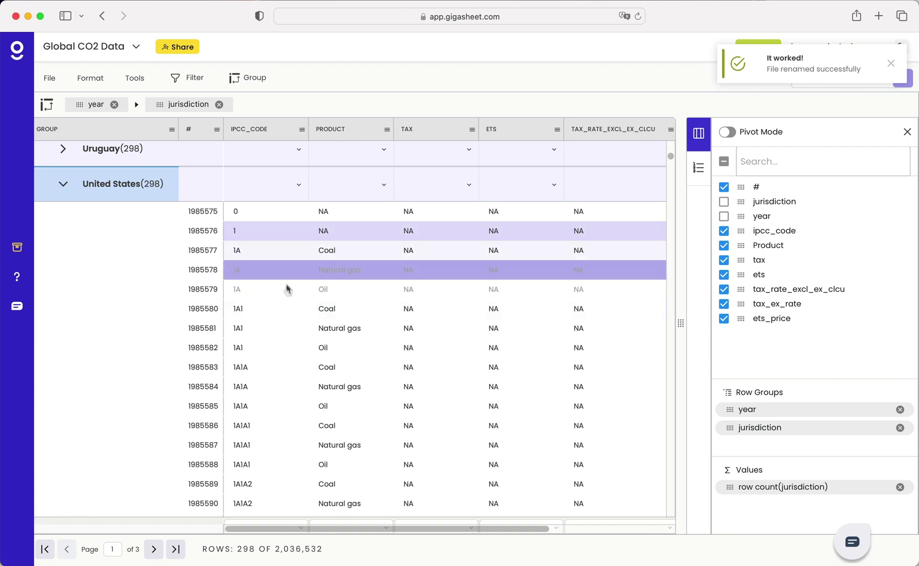
# Group by Product too, expanding Zimbabwe into NA (166), Coal, Oil and Natural gas (44 each).
pyautogui.click(388, 132)
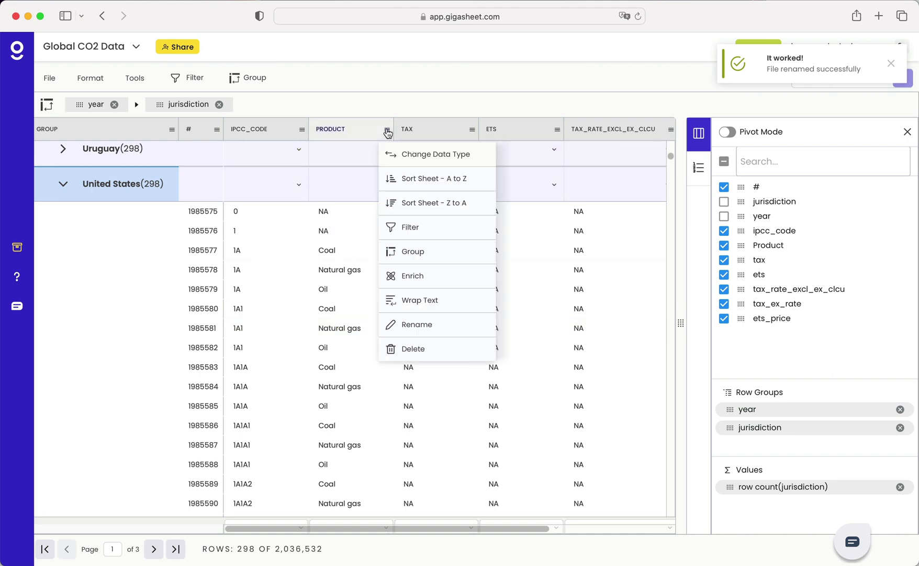
pyautogui.click(405, 251)
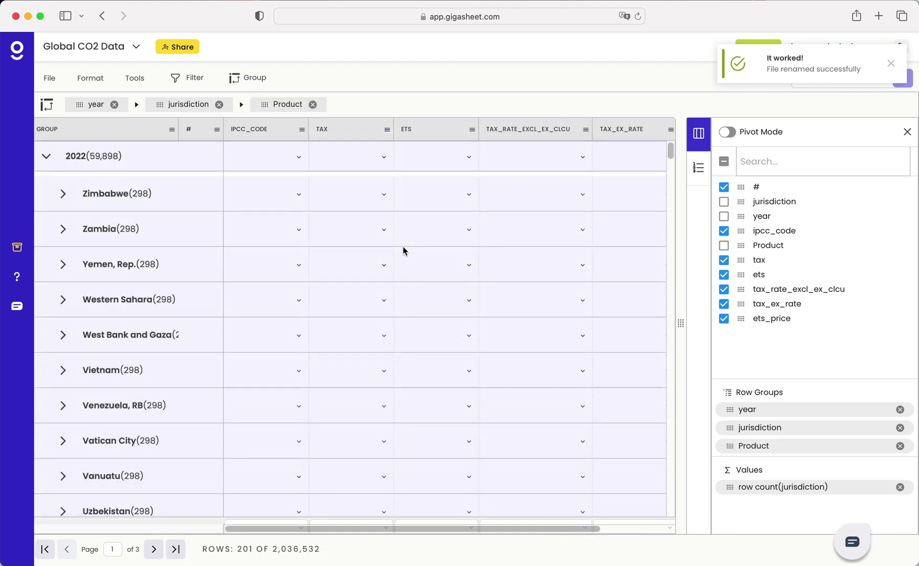
pyautogui.click(61, 194)
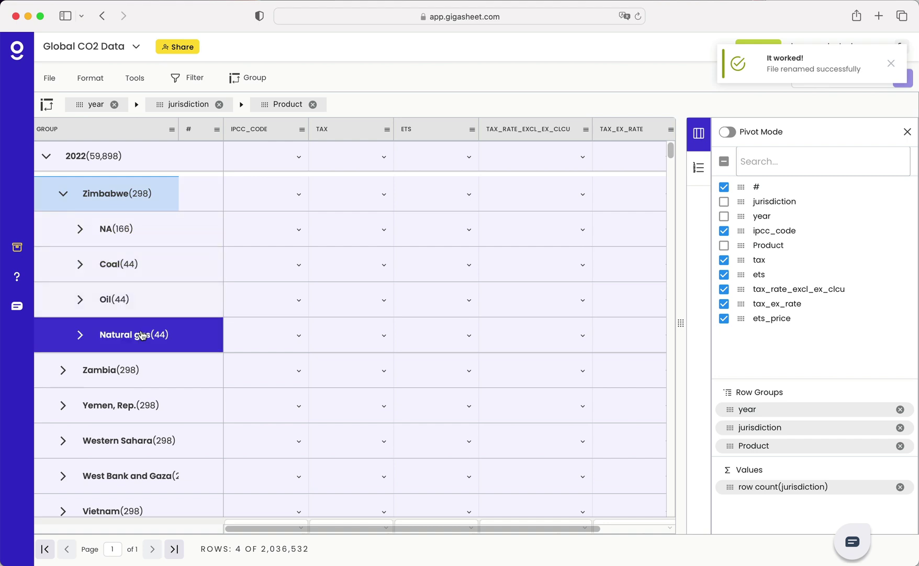
# Order the groups Product > year > jurisdiction and expand Coal's 2022 into 44-row countries.
pyautogui.moveTo(264, 104); pyautogui.dragTo(92, 101)
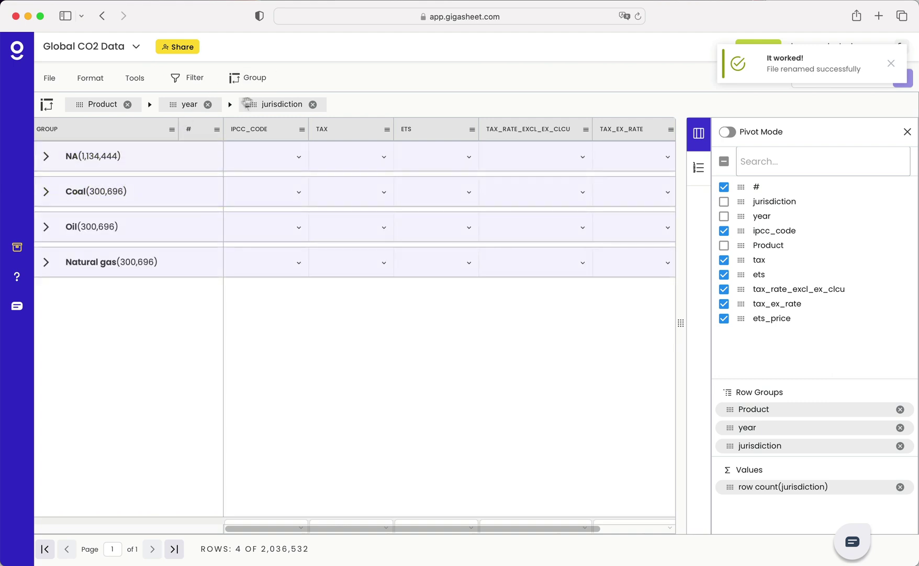
pyautogui.moveTo(247, 103); pyautogui.dragTo(186, 105)
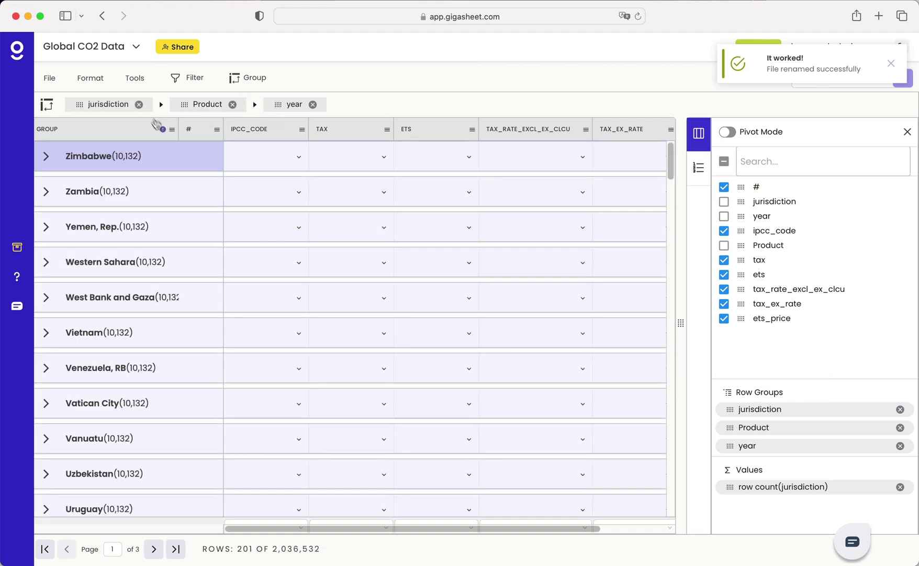
pyautogui.moveTo(69, 101); pyautogui.dragTo(210, 99)
pyautogui.click(105, 199)
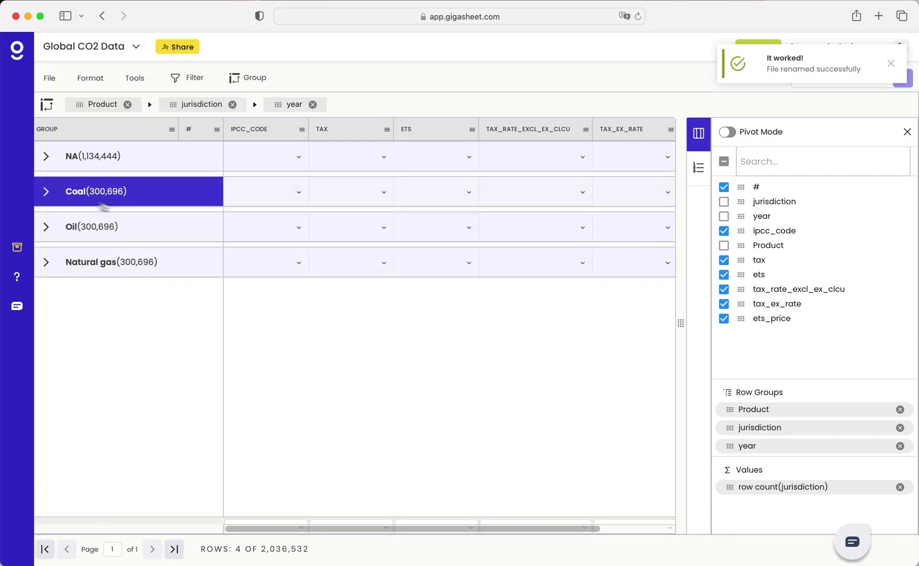
pyautogui.click(50, 192)
pyautogui.click(174, 279)
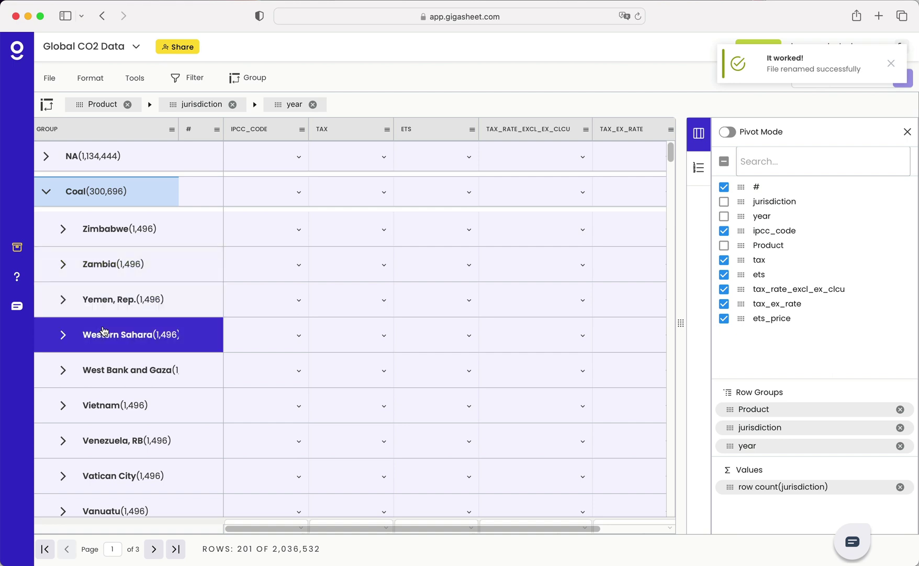
pyautogui.moveTo(278, 104); pyautogui.dragTo(165, 111)
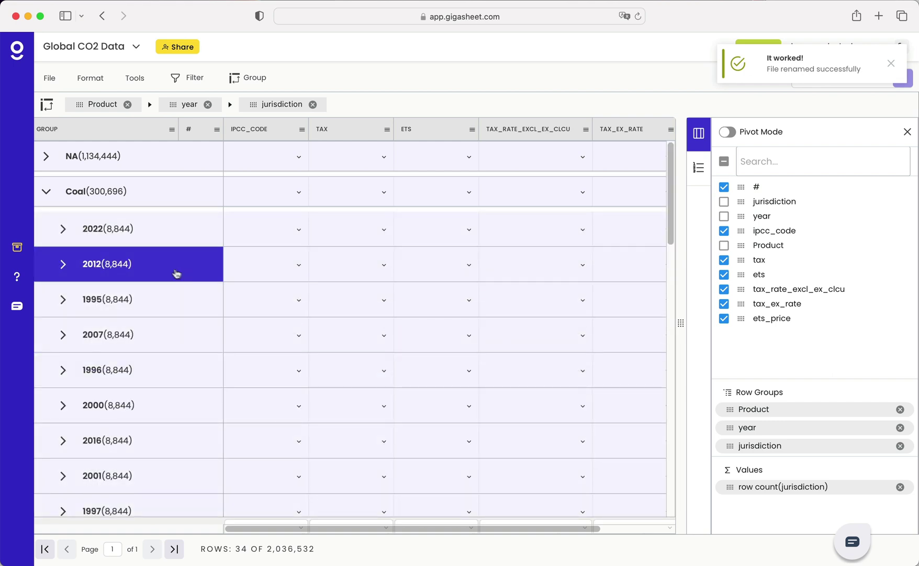
pyautogui.click(61, 229)
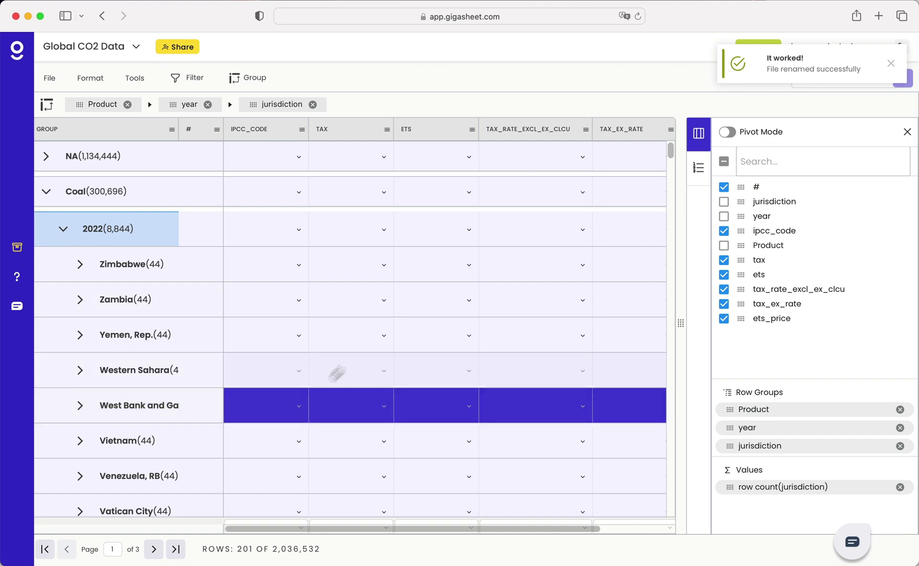
# Summarise tax as Percent Empty, showing 0% for Coal's 2022 countries; leave ets unchanged.
pyautogui.click(387, 370)
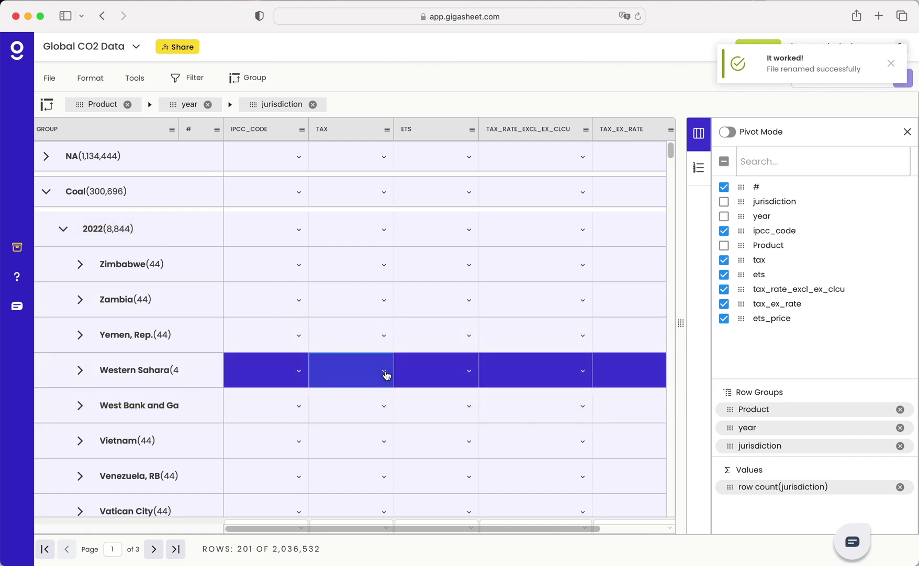
pyautogui.click(385, 372)
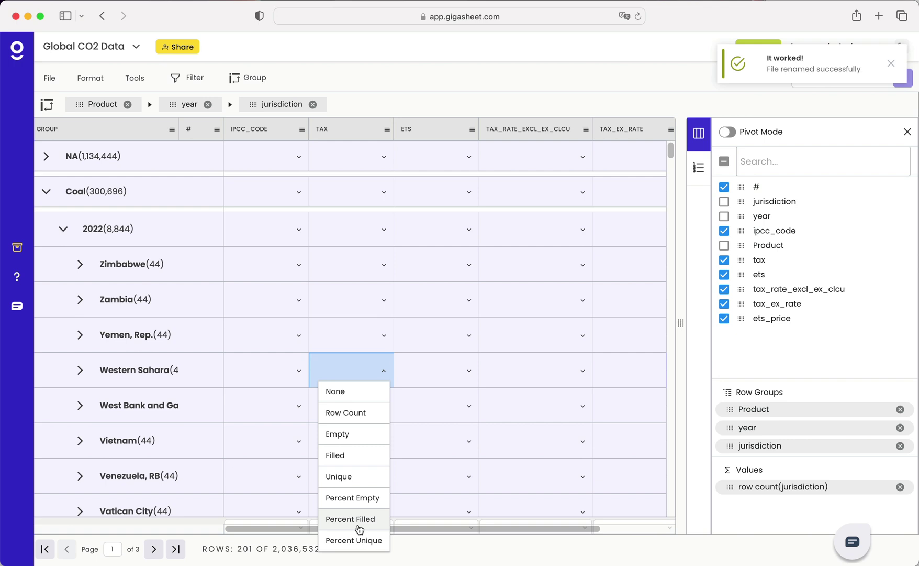
pyautogui.click(356, 498)
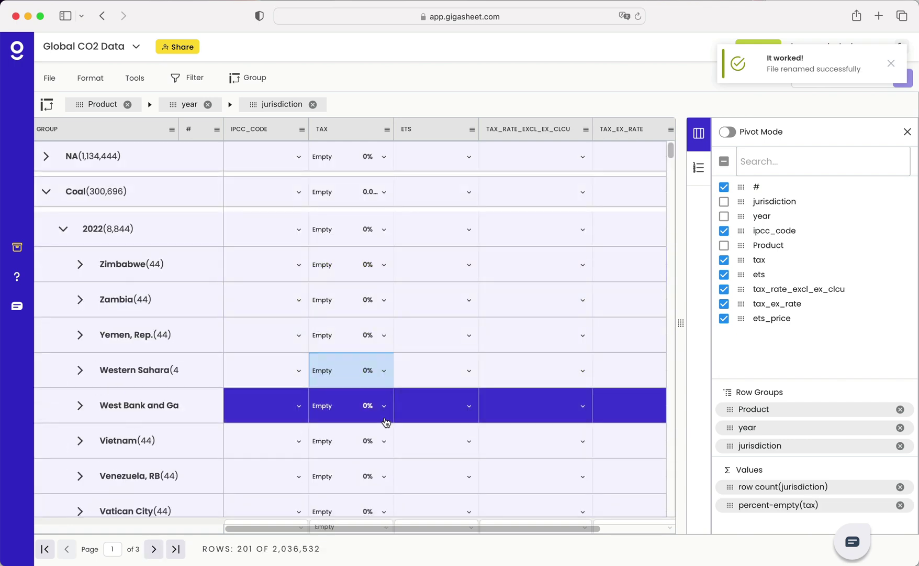
pyautogui.click(469, 303)
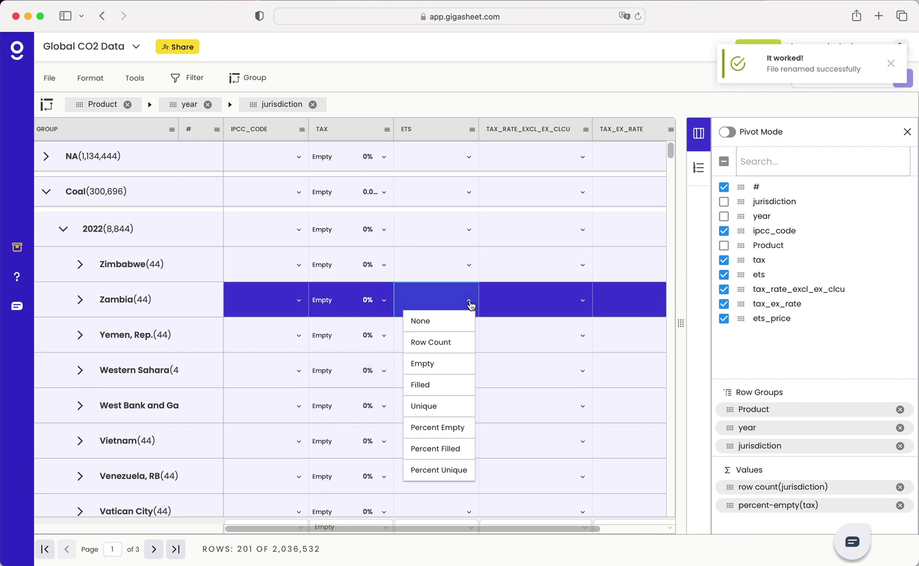
pyautogui.hscroll(4, 471, 305)
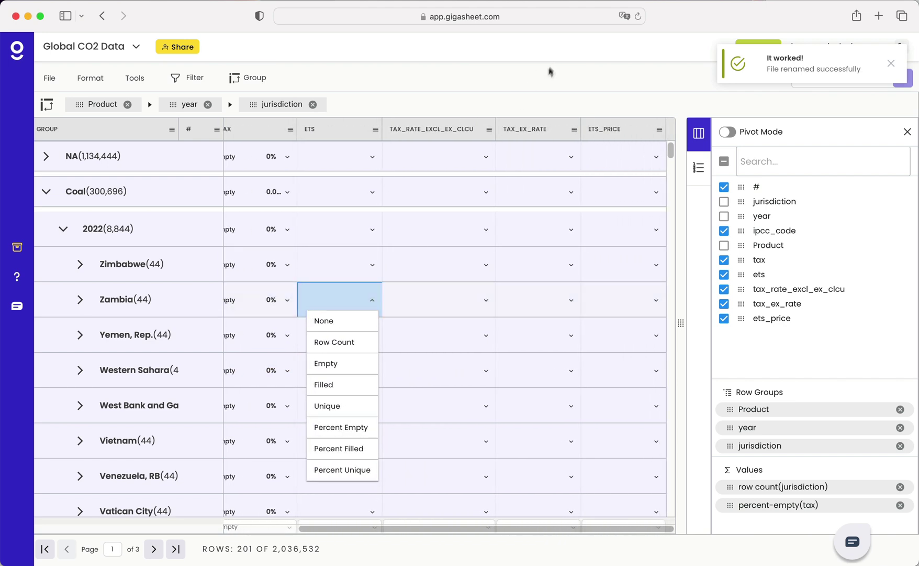
pyautogui.click(535, 104)
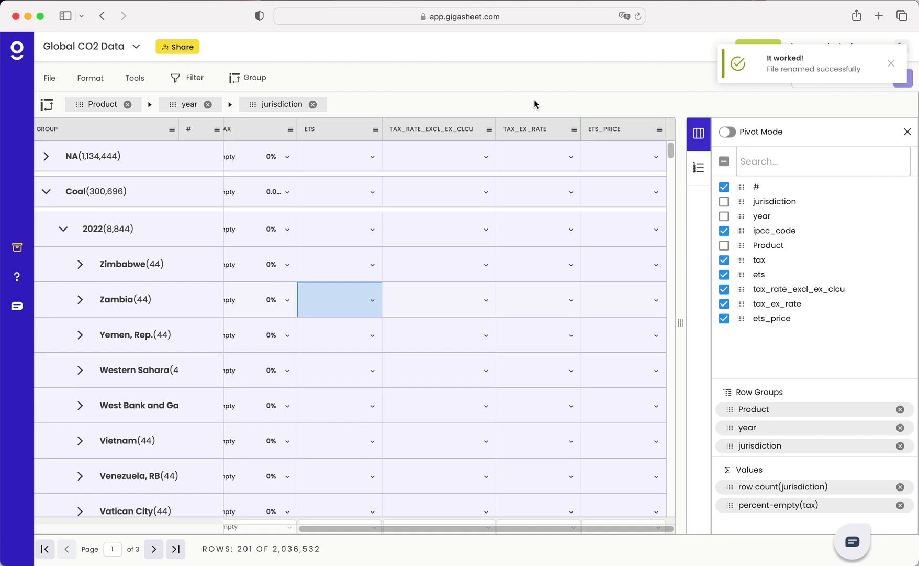